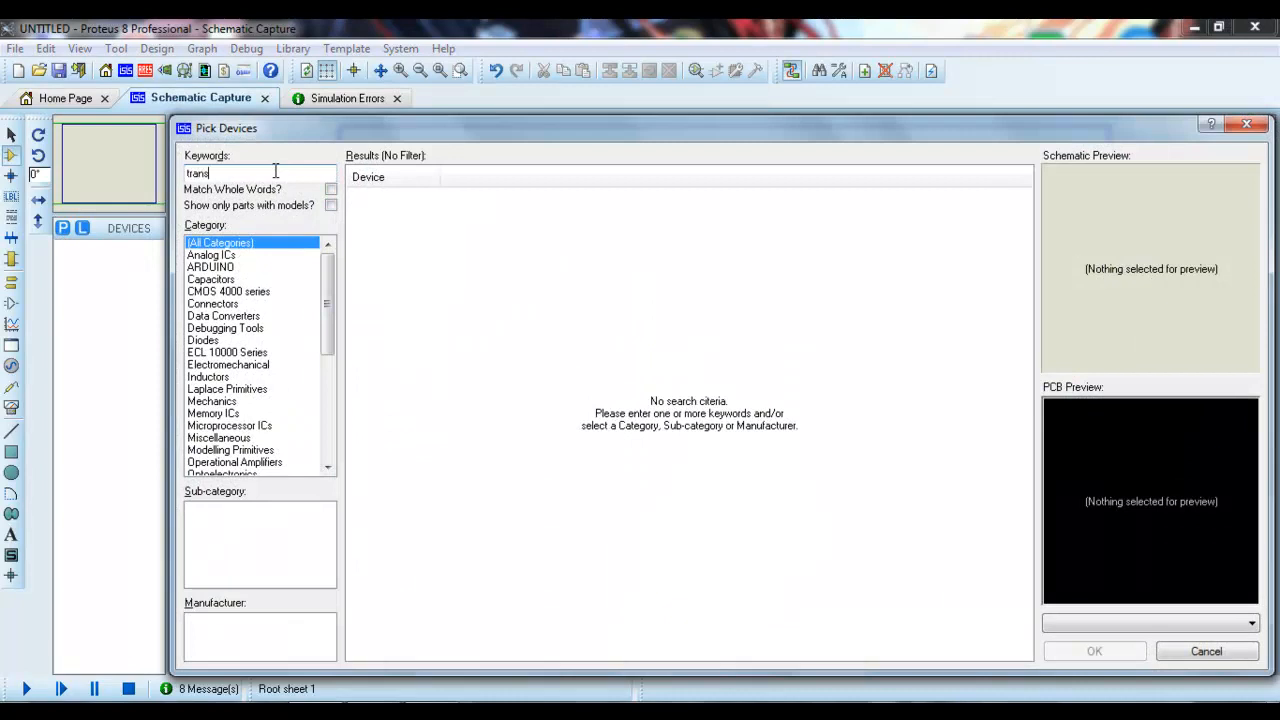
Search the device library for "transfor" and add the TRAN-2P3S transformer with centre tapped secondary winding to the device list.
type("f")
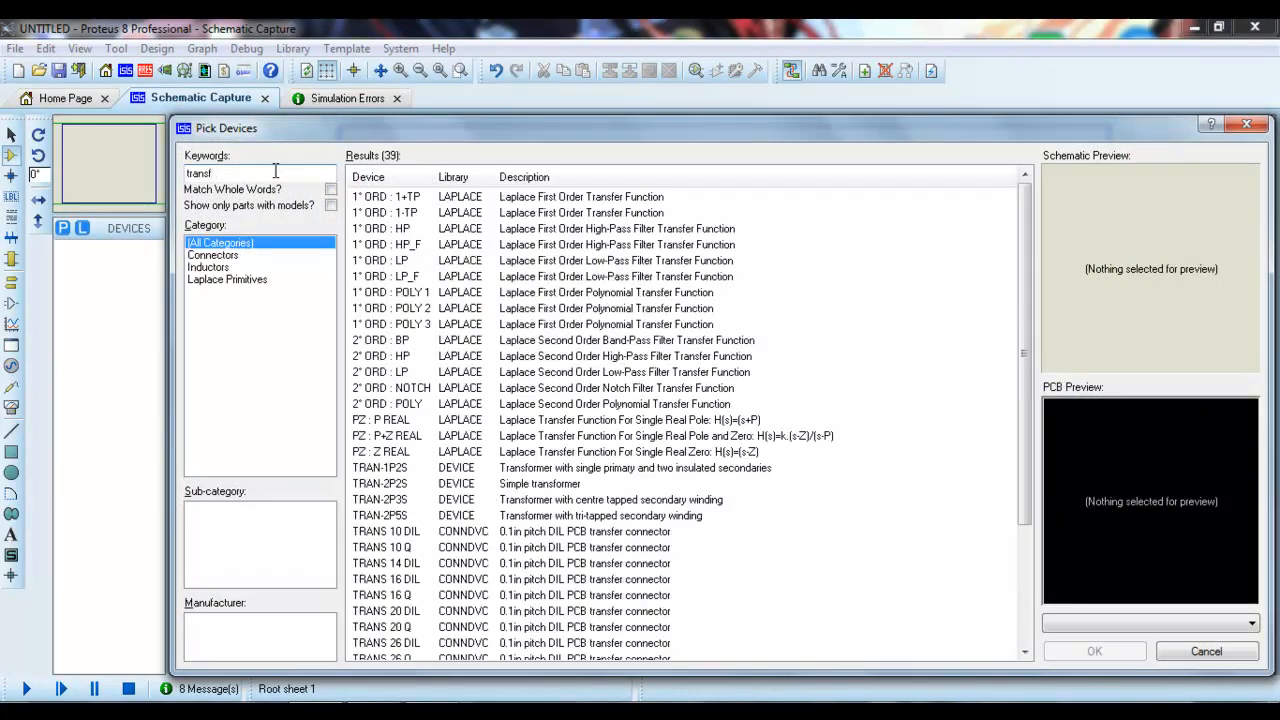
type("orm")
key("BackSpace")
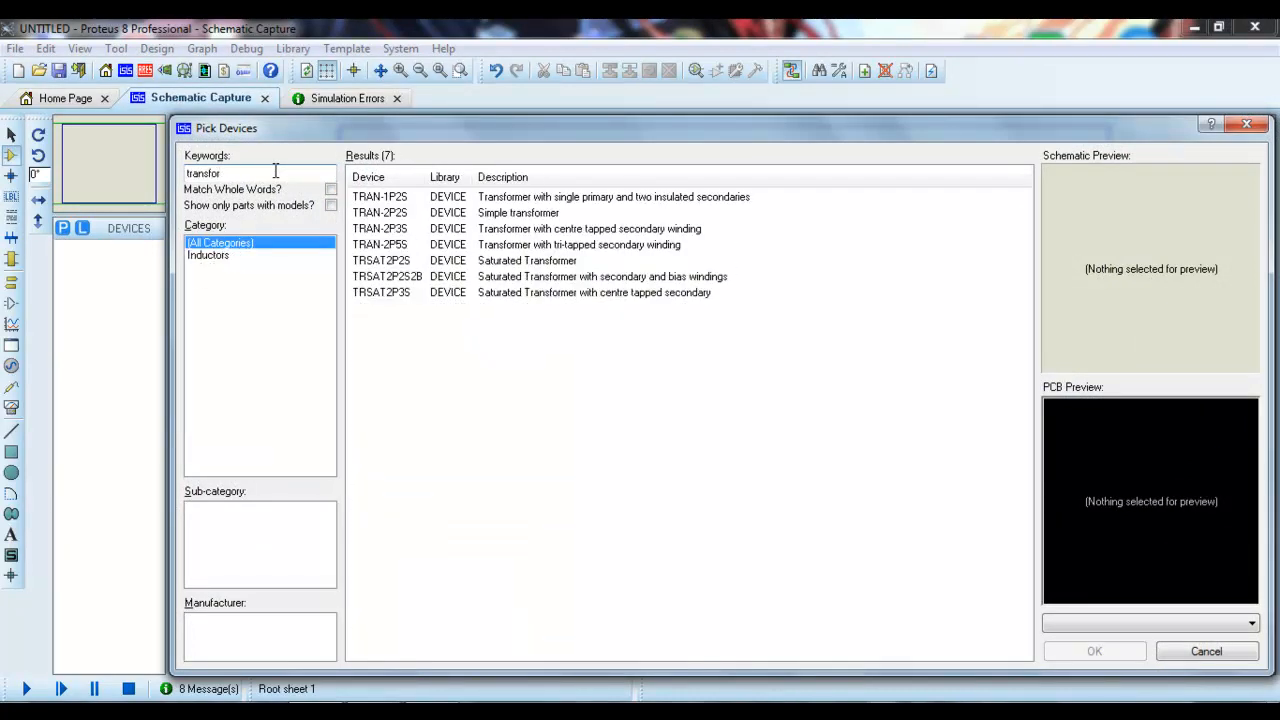
left_click(465, 213)
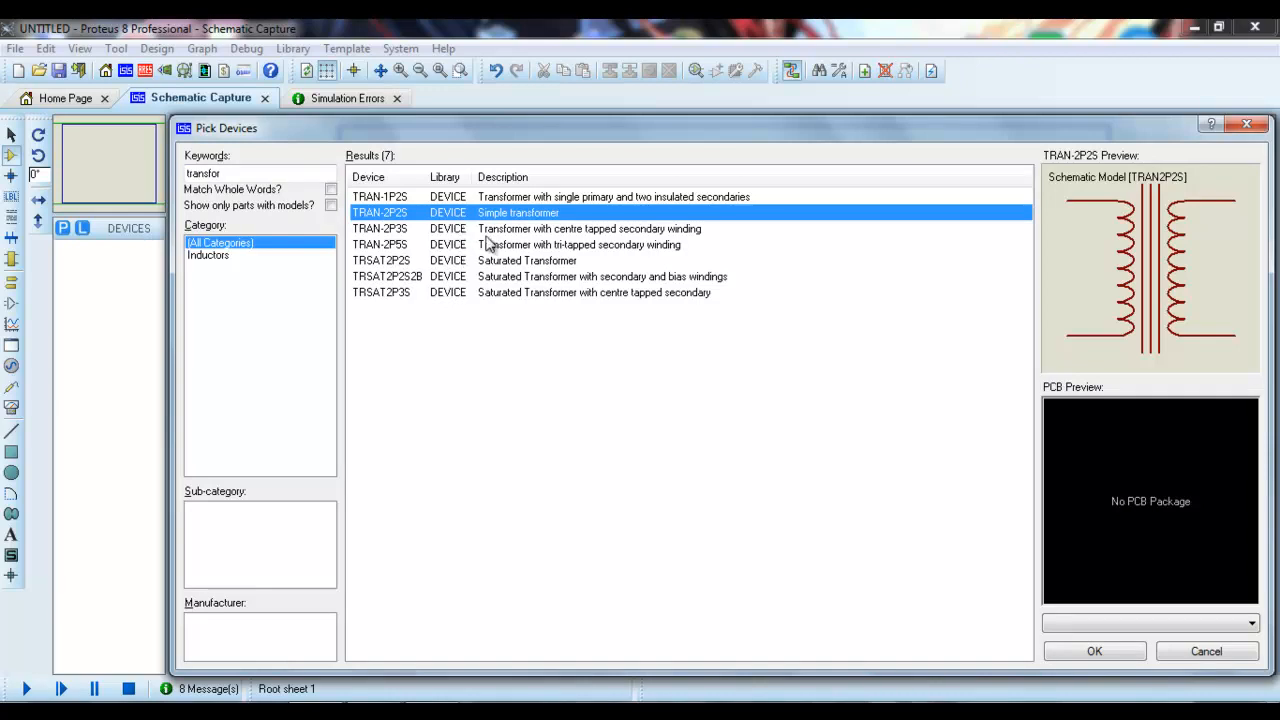
left_click(500, 232)
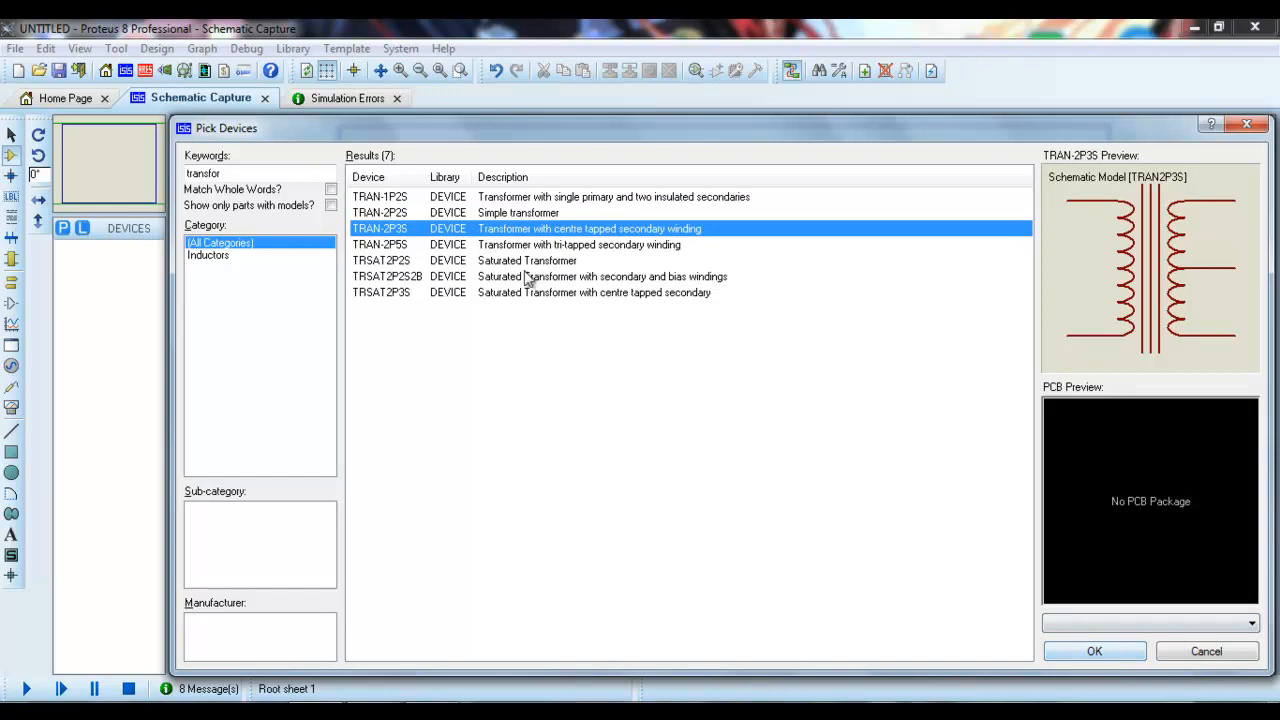
double_click(522, 235)
Search the device library for "alternator", add the ALTERNATOR AC voltage source to the device list and close the picker.
double_click(258, 178)
type("alternator")
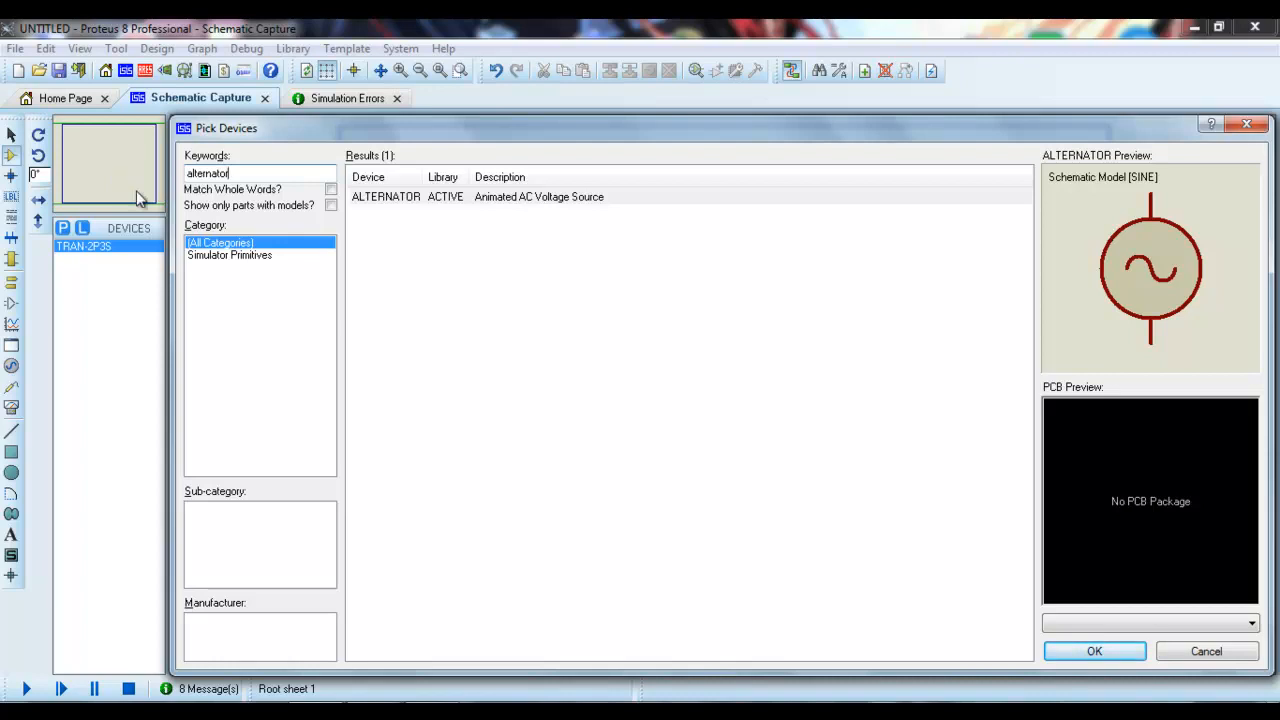
double_click(464, 196)
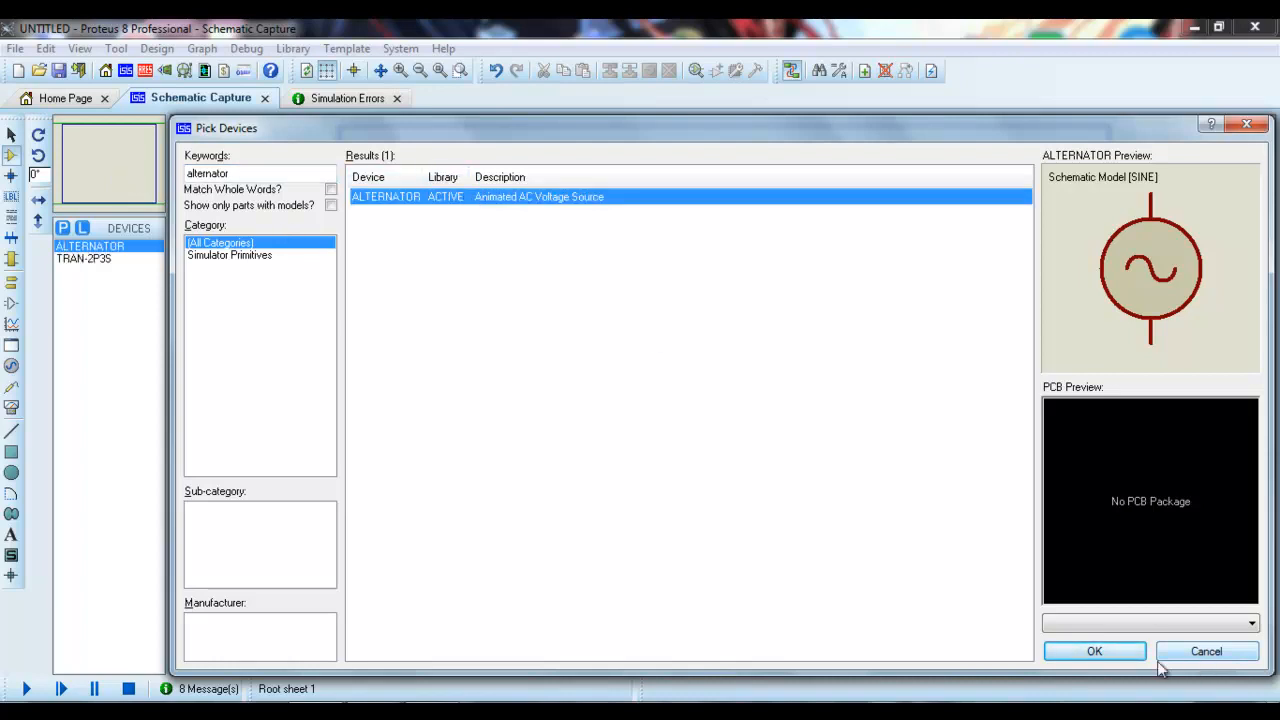
left_click(1089, 662)
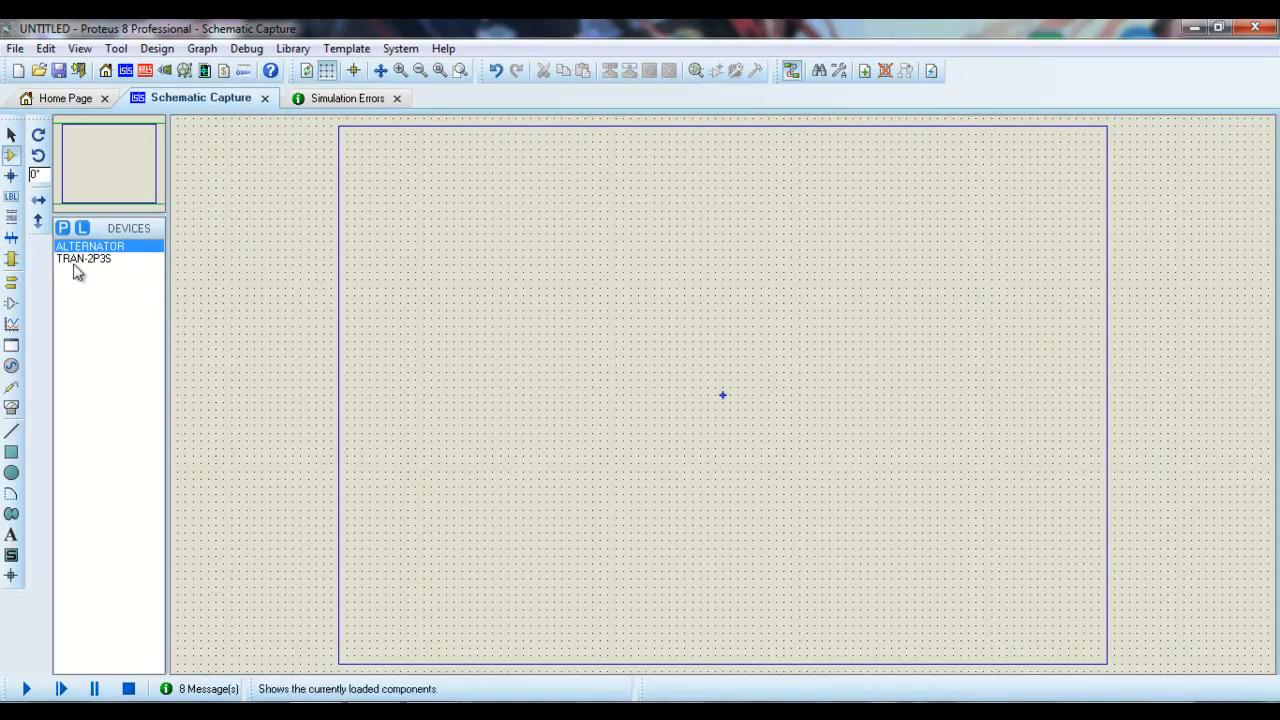
Place the TRAN-2P3S transformer near the middle of the sheet and the alternator beside its primary winding.
left_click(80, 262)
left_click(654, 355)
left_click(640, 322)
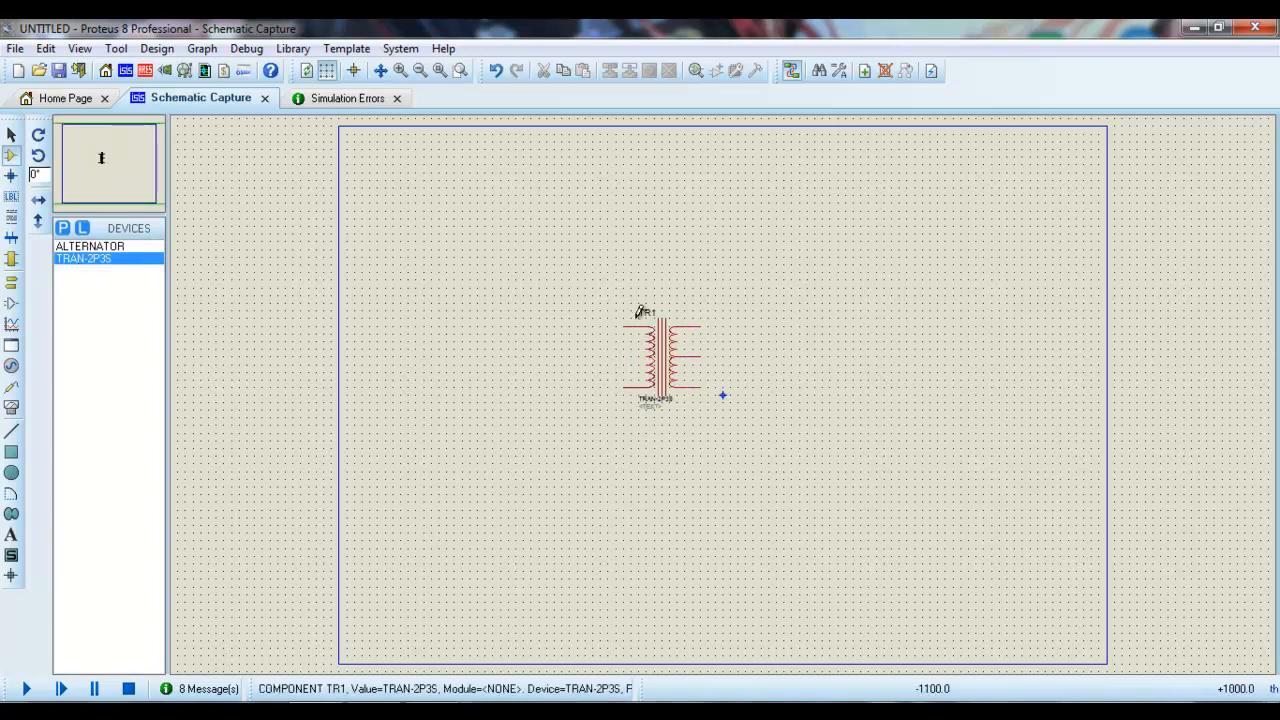
scroll(708, 397, "up", 1)
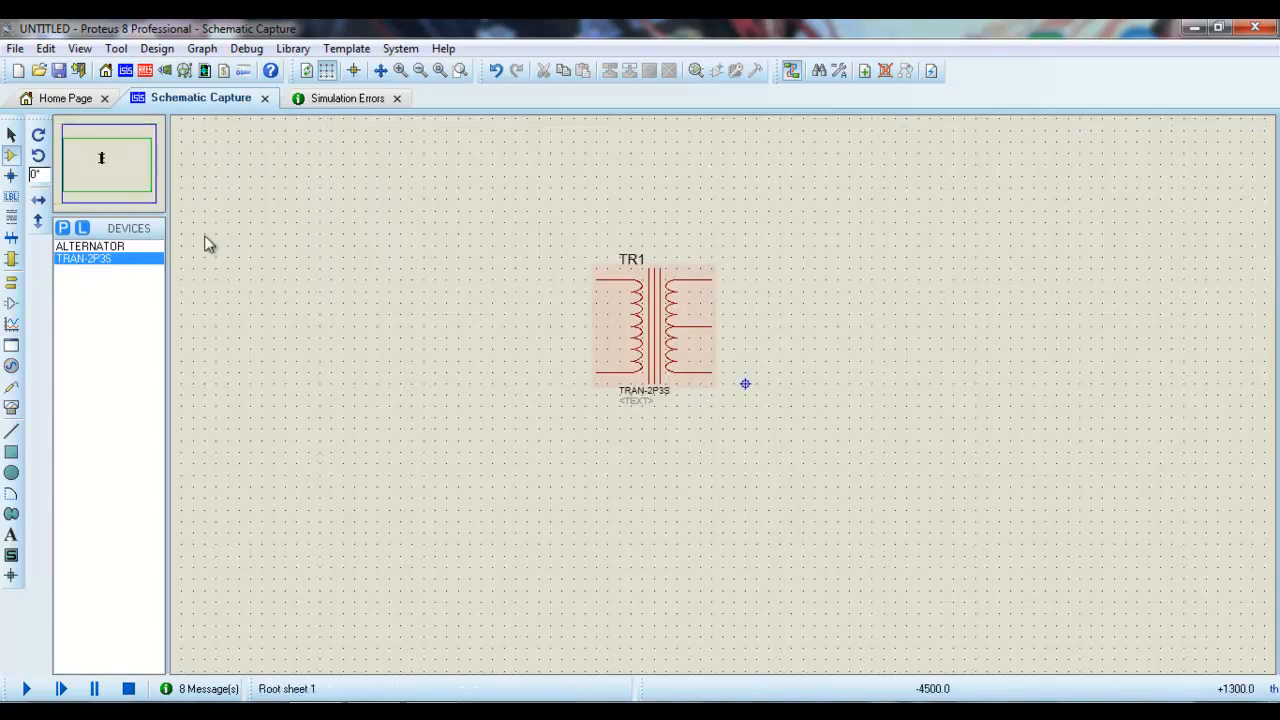
left_click(100, 248)
left_click(482, 306)
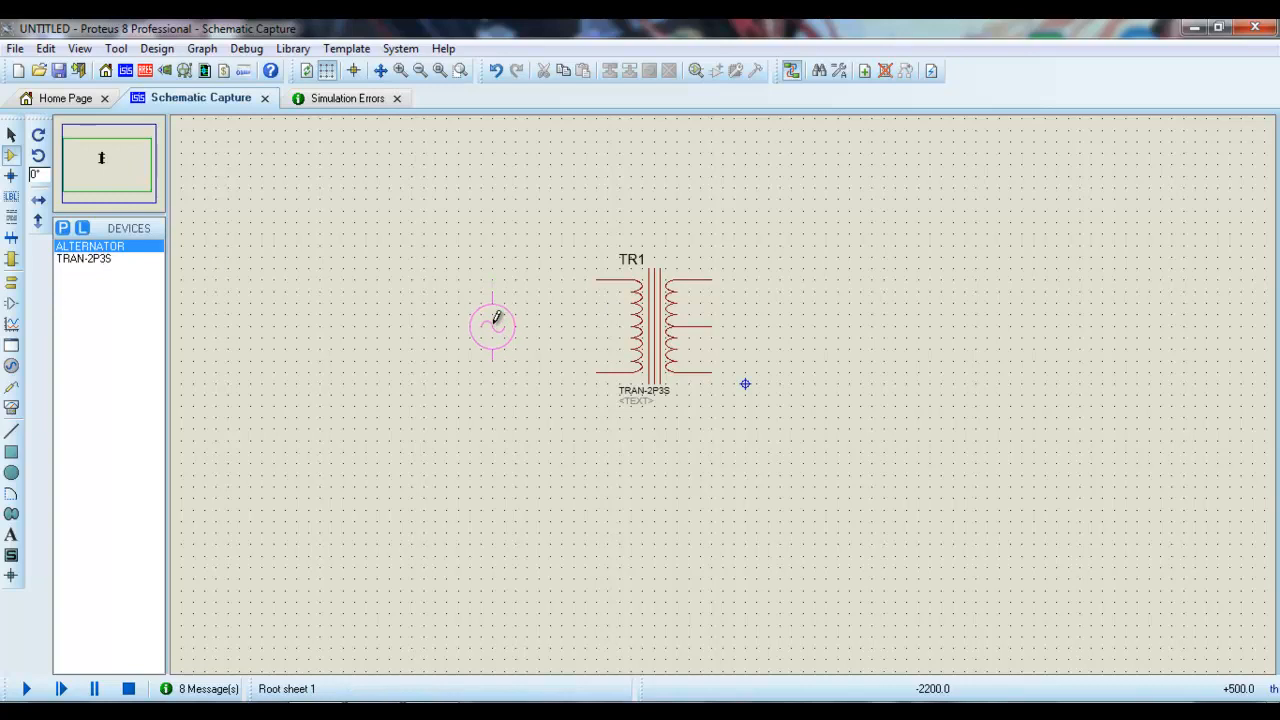
left_click(523, 320)
Wire both alternator terminals to the upper and lower primary pins of transformer TR1.
left_click(516, 292)
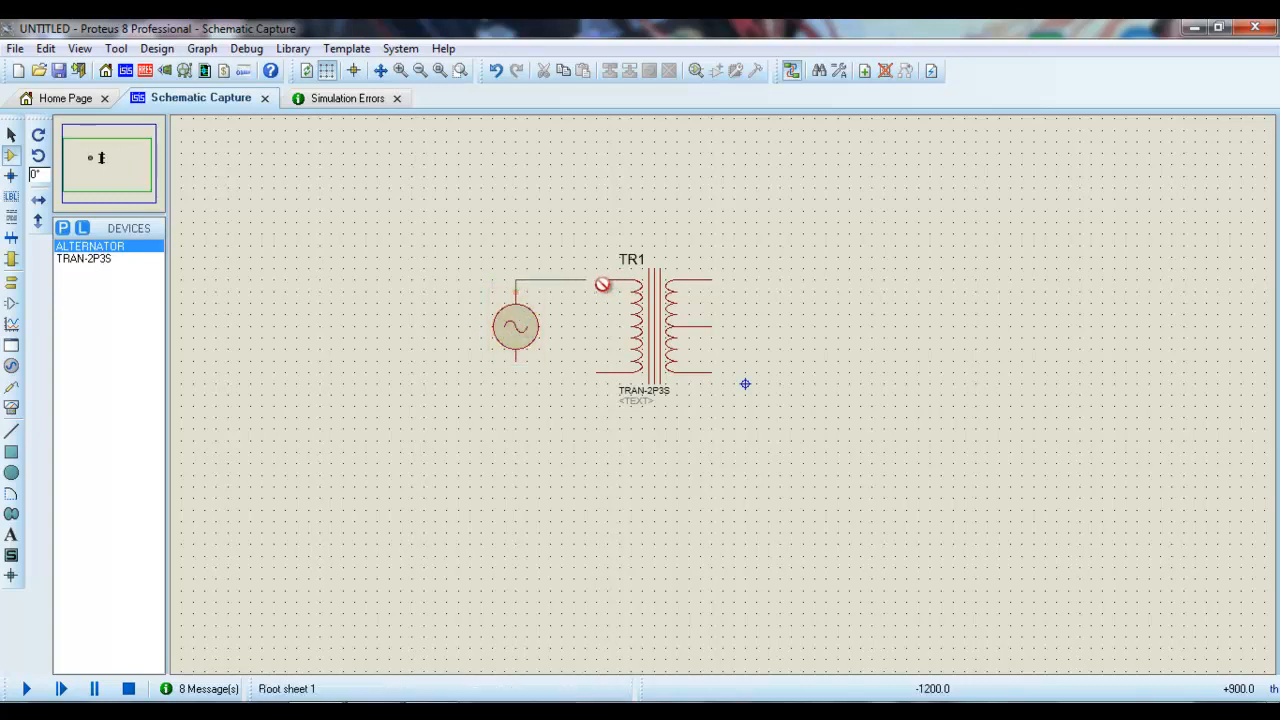
left_click(597, 276)
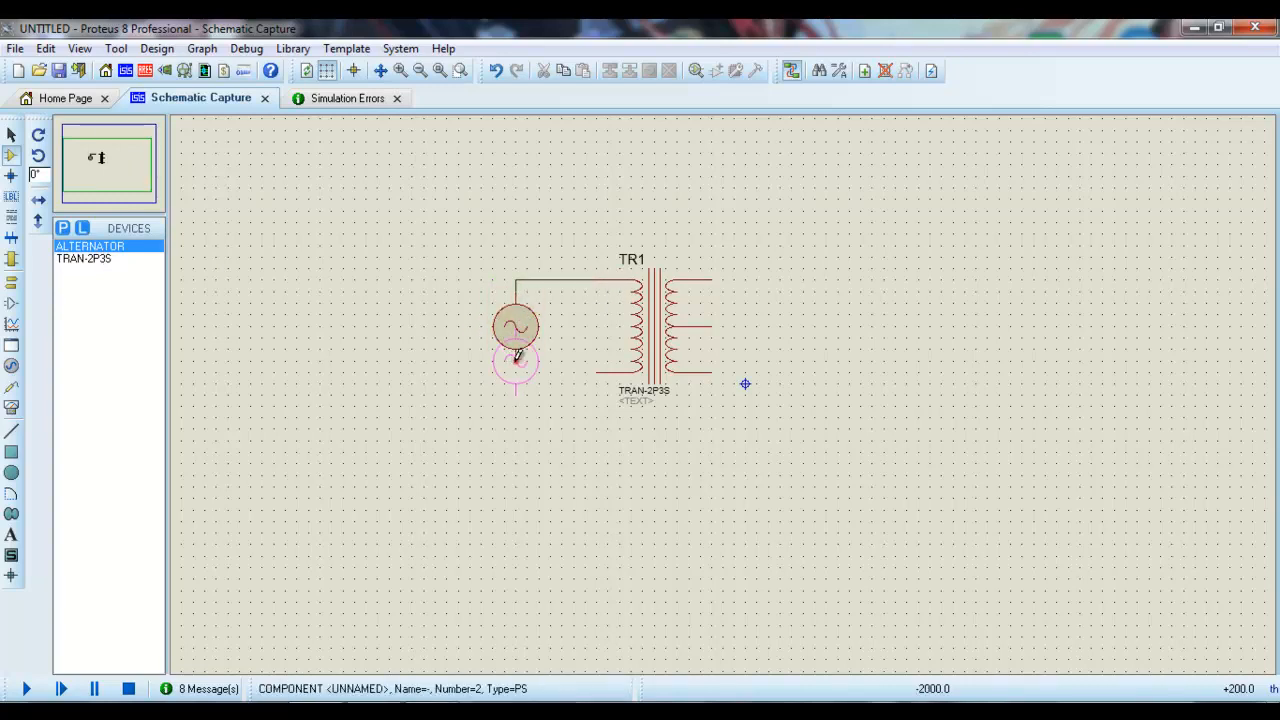
right_click(547, 368)
left_click(518, 360)
left_click(597, 372)
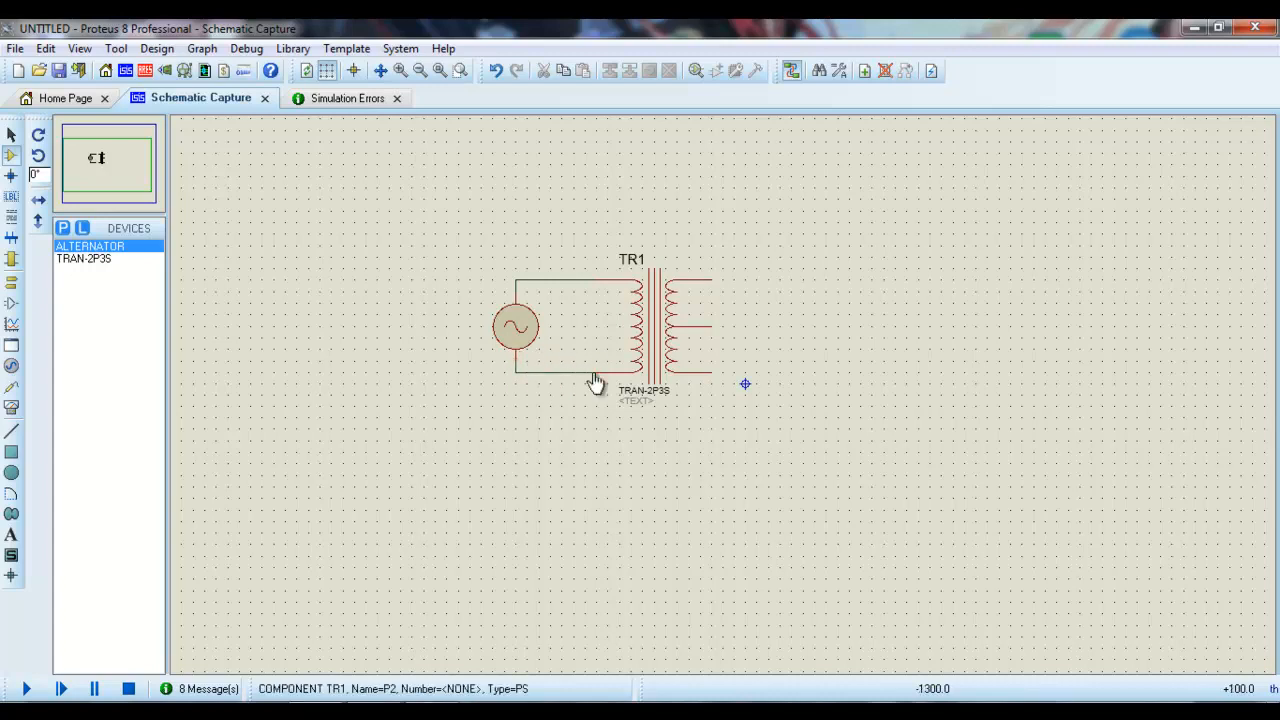
Set the alternator's amplitude to 200 V and its frequency to 60 Hz.
double_click(514, 337)
left_click(528, 296)
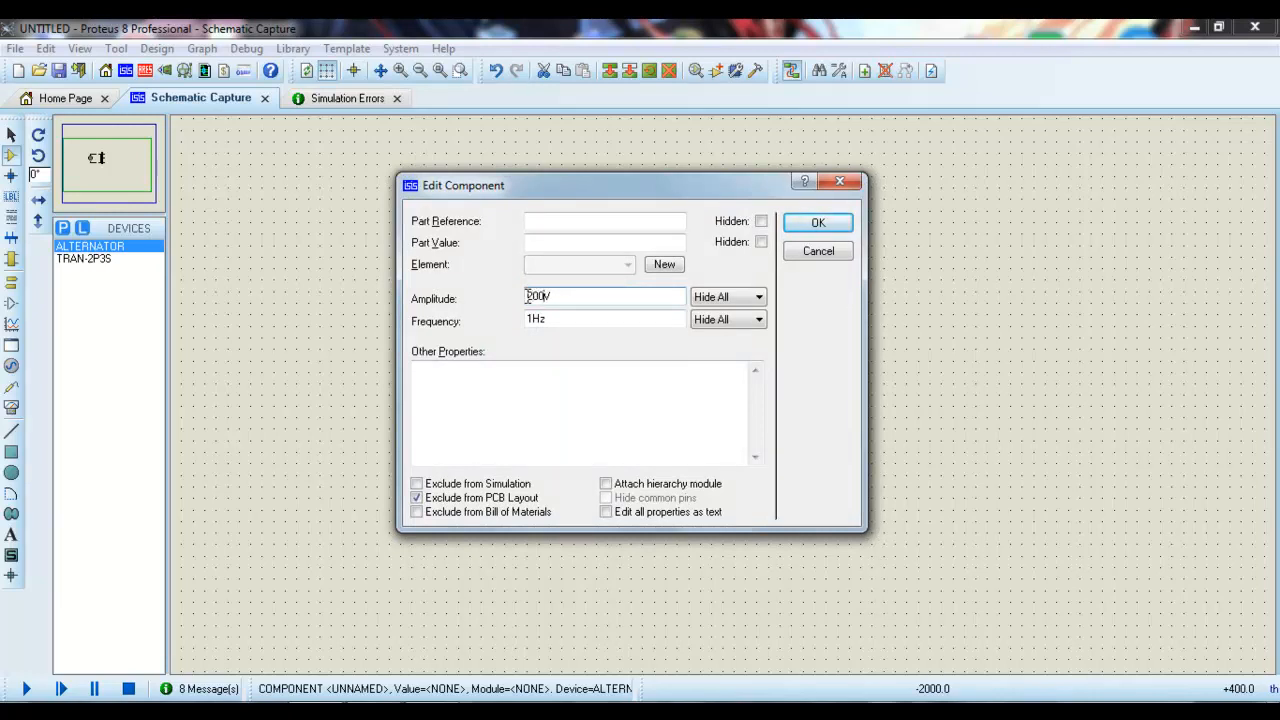
type("200")
left_click(534, 318)
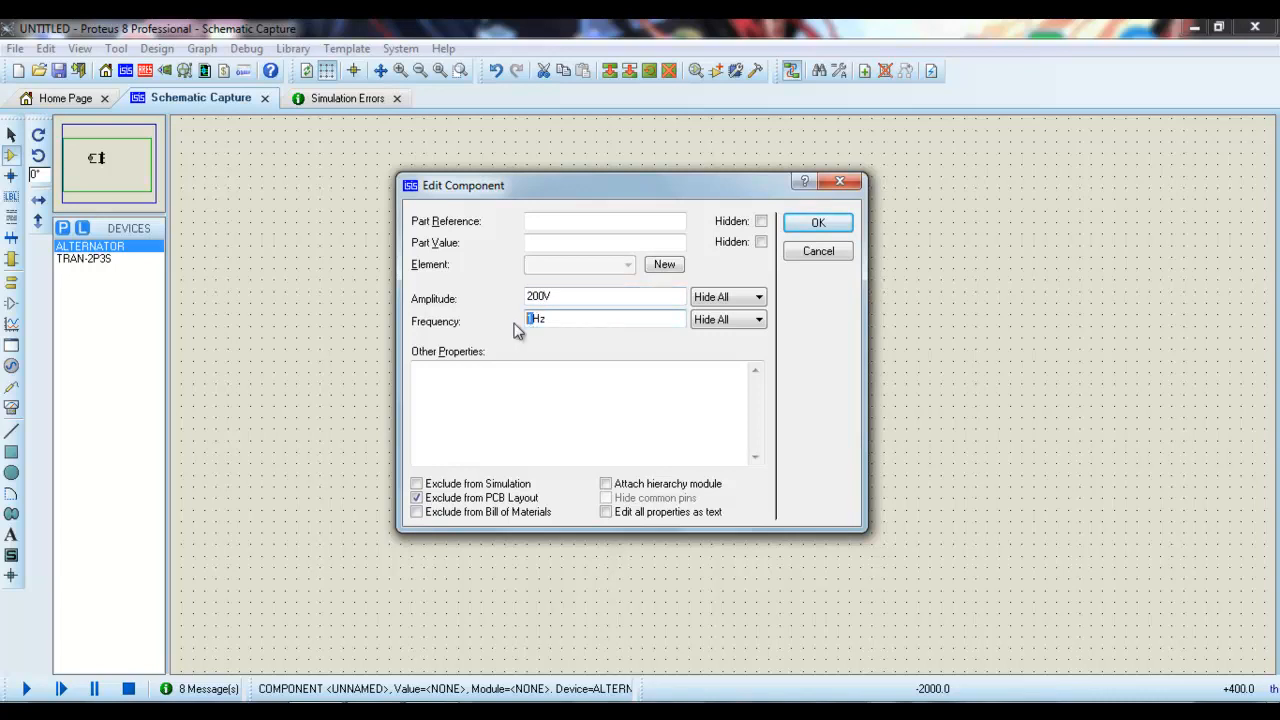
type("50")
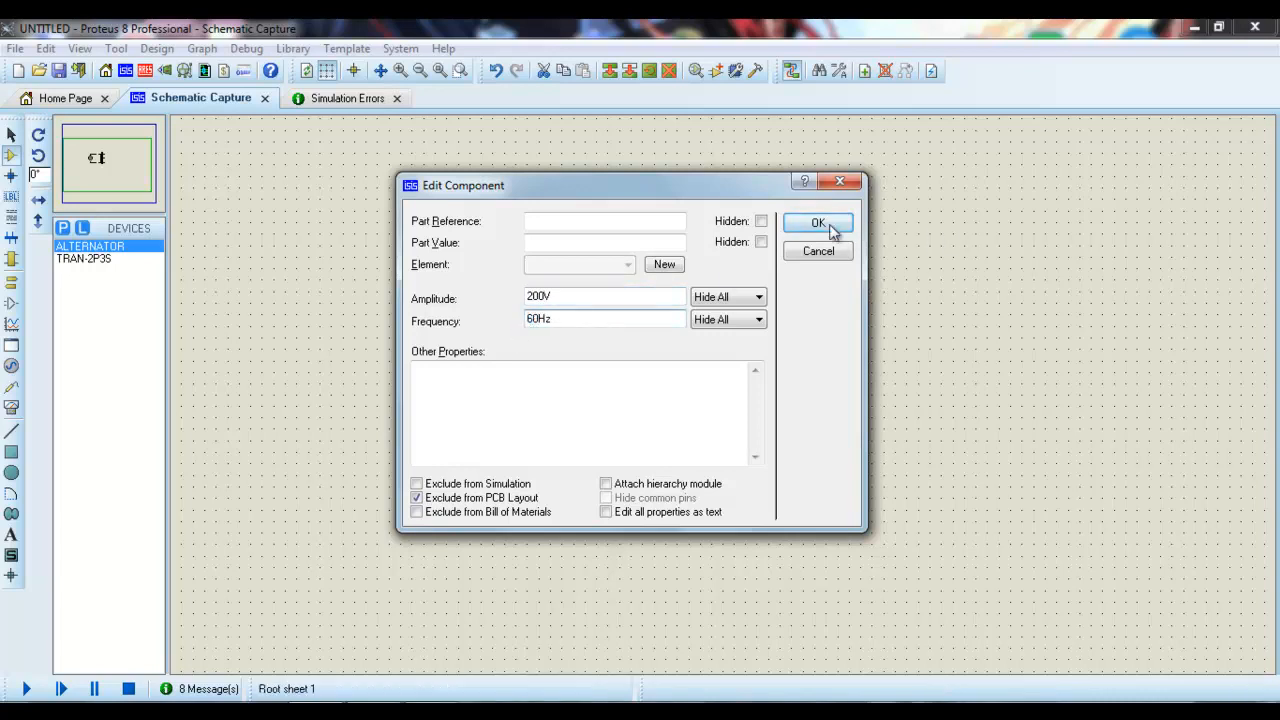
left_click(832, 226)
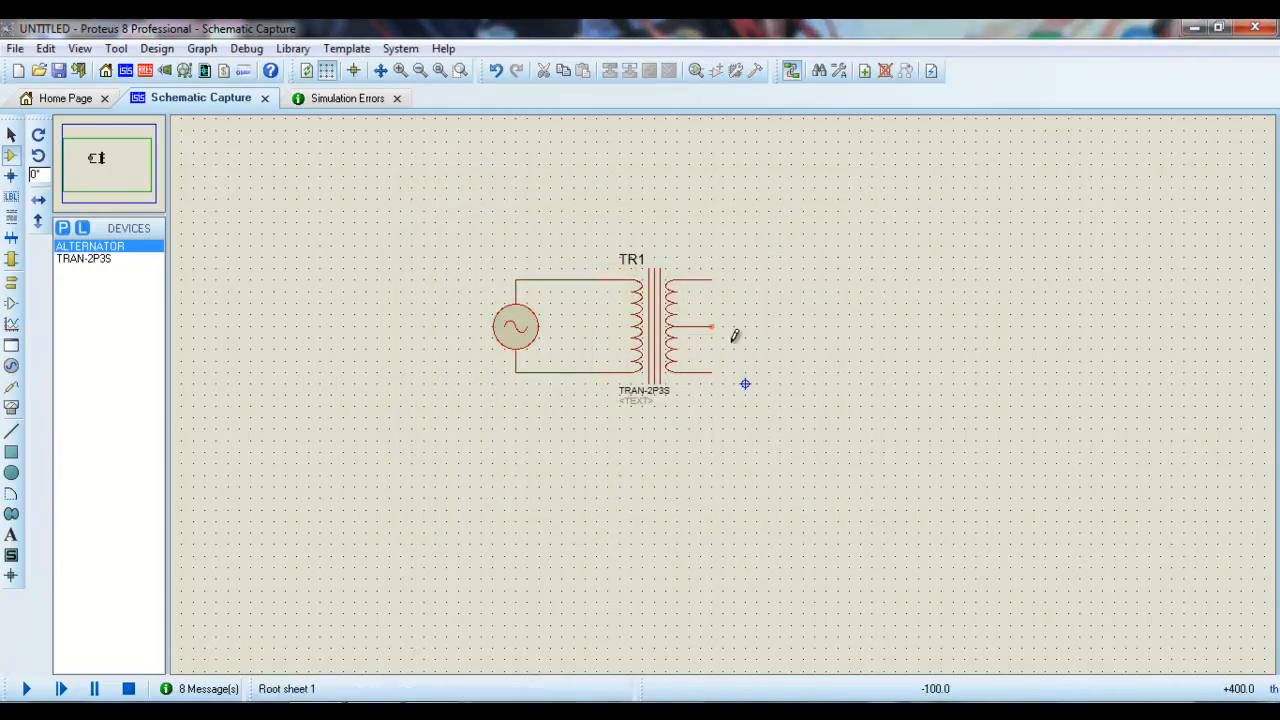
left_click(677, 378)
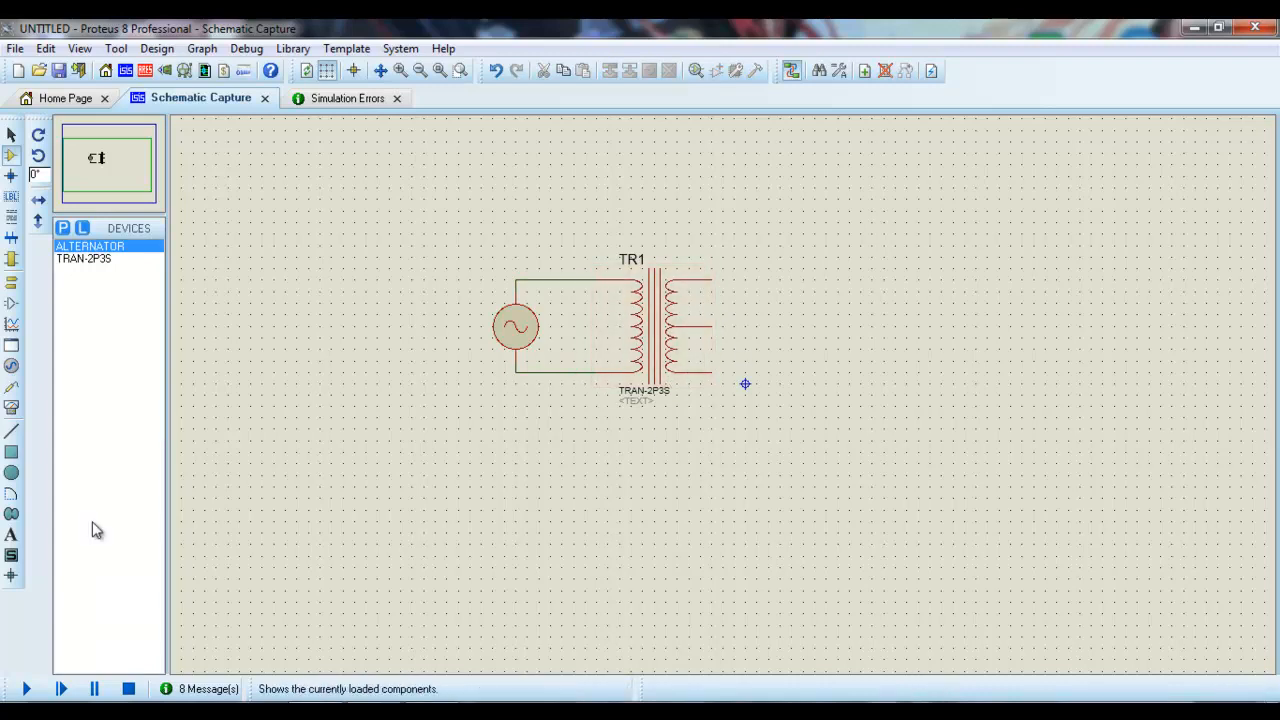
Place four AC voltmeters: one beside the alternator, two stacked on the transformer's secondary side, and one farther out beyond them.
left_click(11, 407)
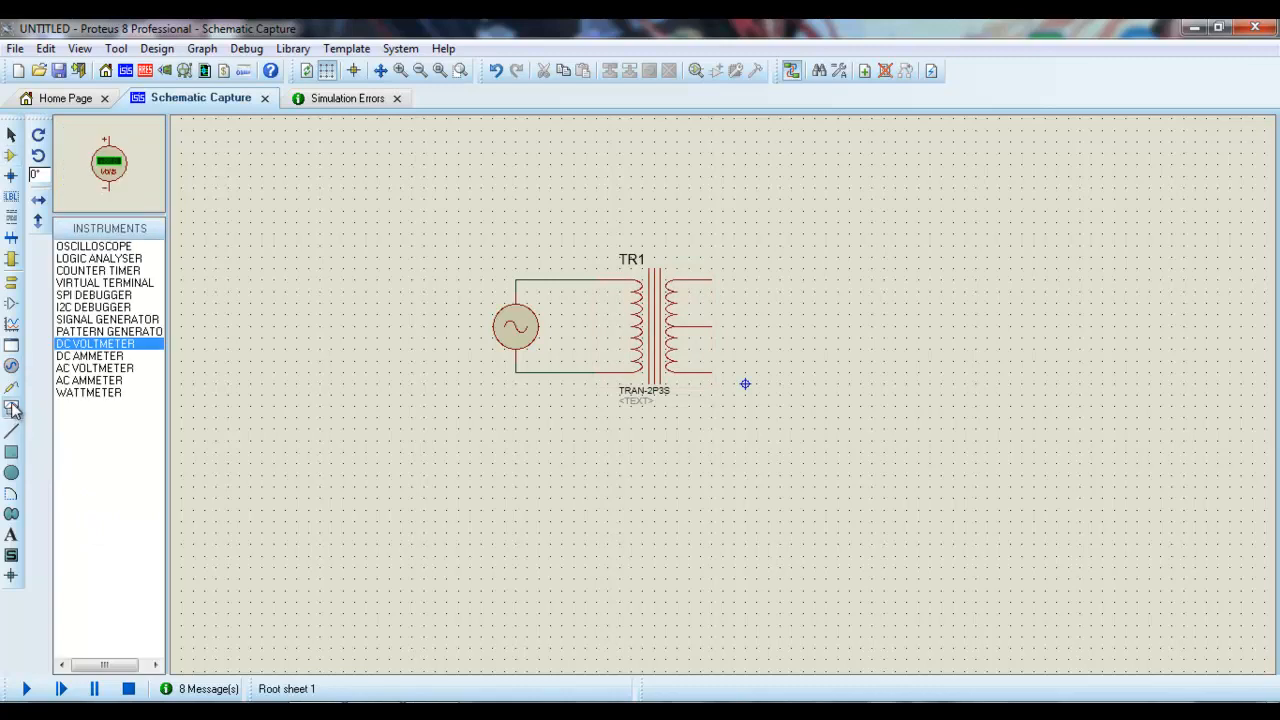
left_click(100, 369)
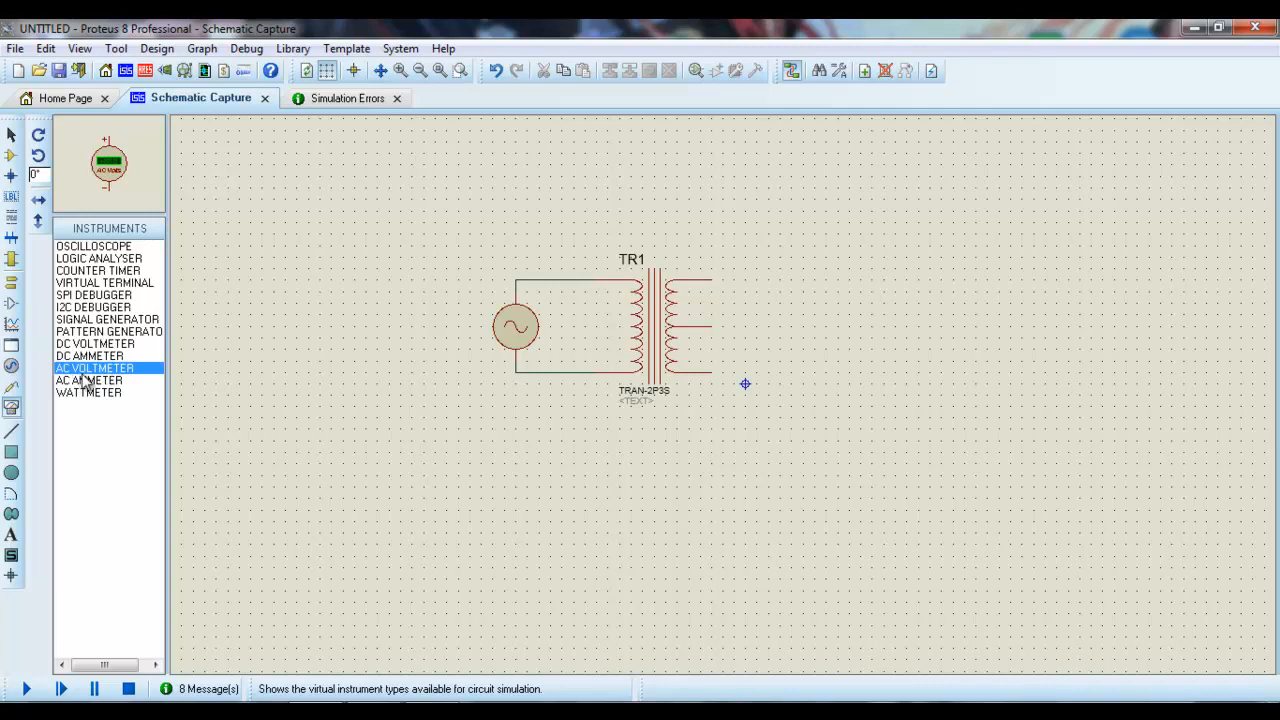
left_click(427, 321)
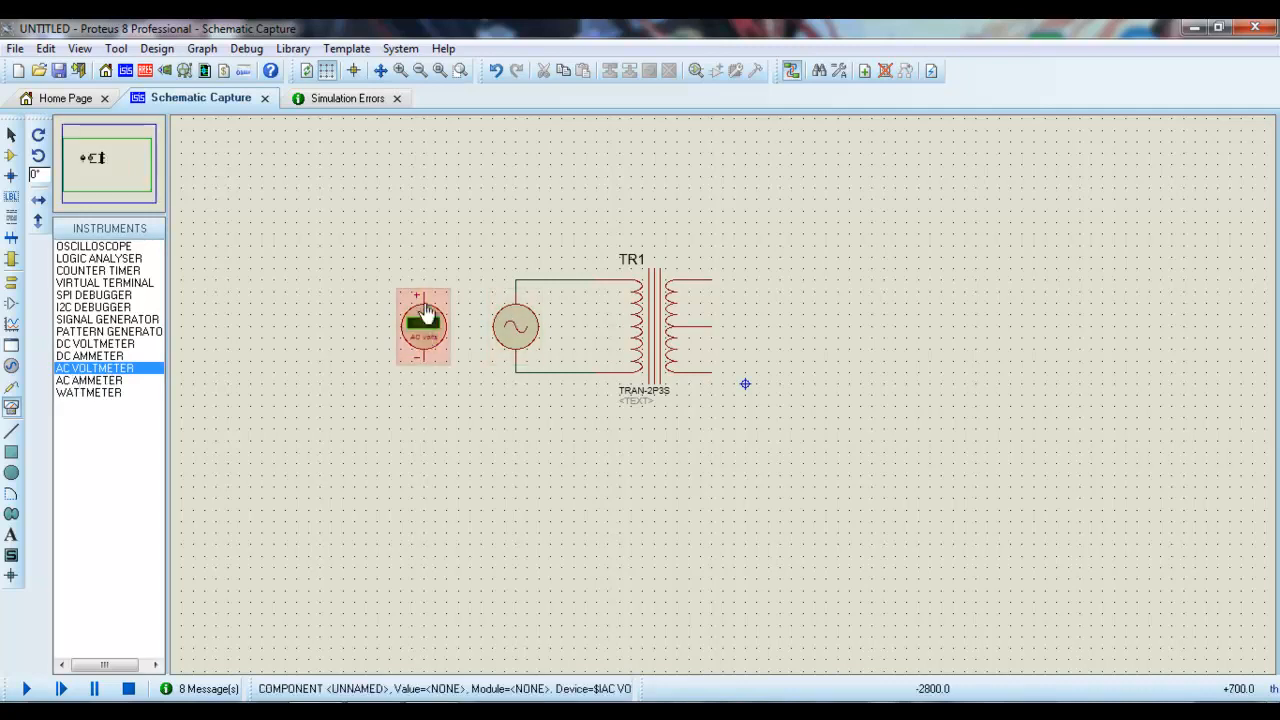
left_click(800, 260)
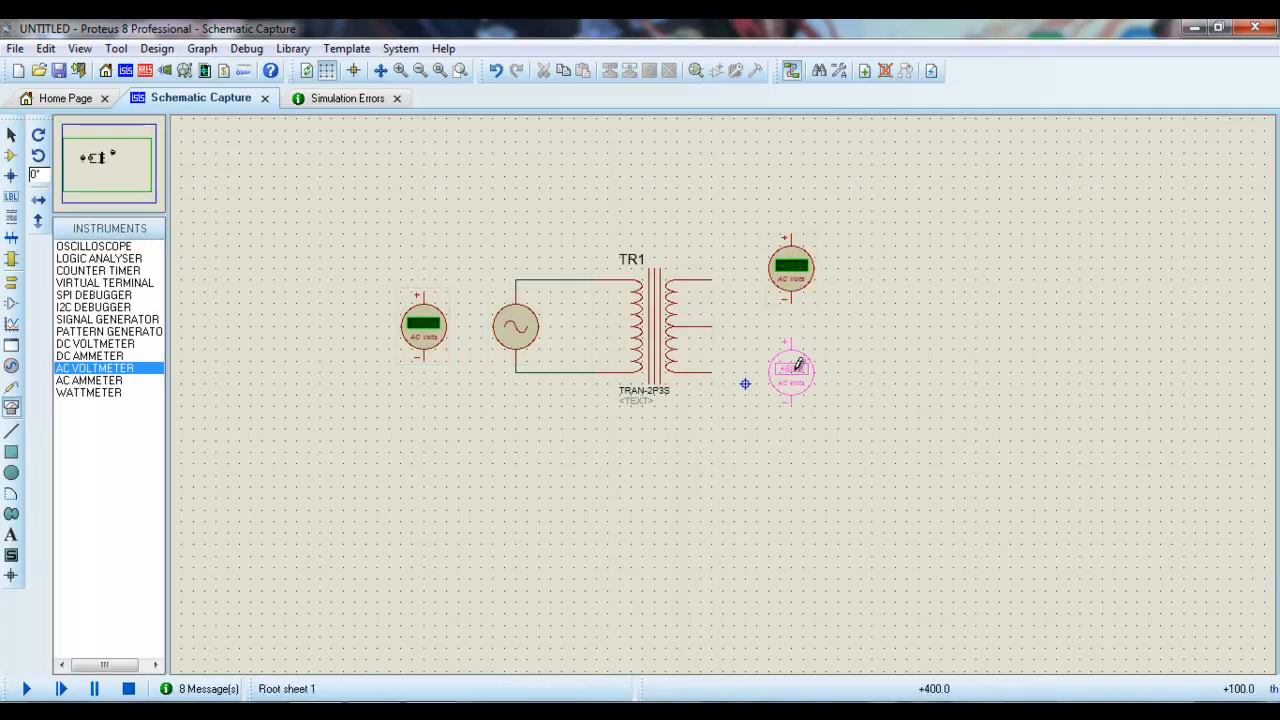
left_click(800, 365)
left_click(903, 325)
key("F6")
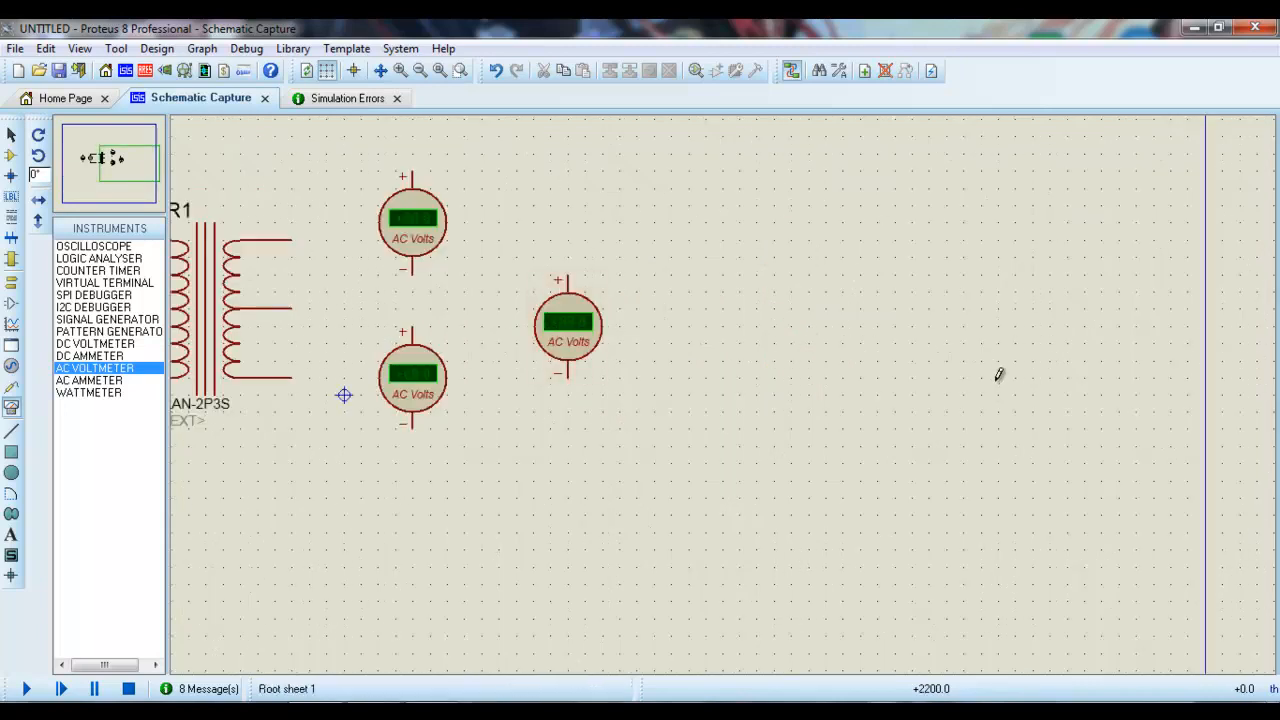
left_click(135, 165)
left_click_drag(135, 165, 108, 158)
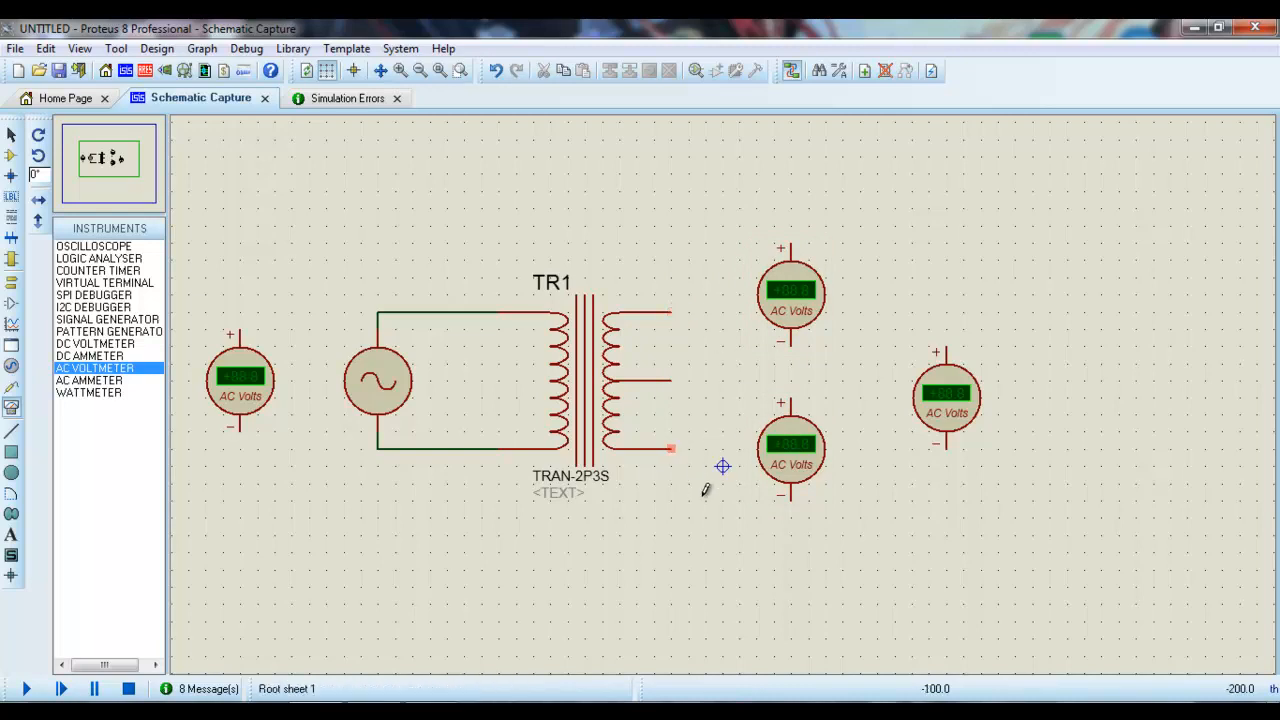
Wire the upper secondary-side voltmeter between the transformer's top secondary pin and its centre tap.
left_click(671, 312)
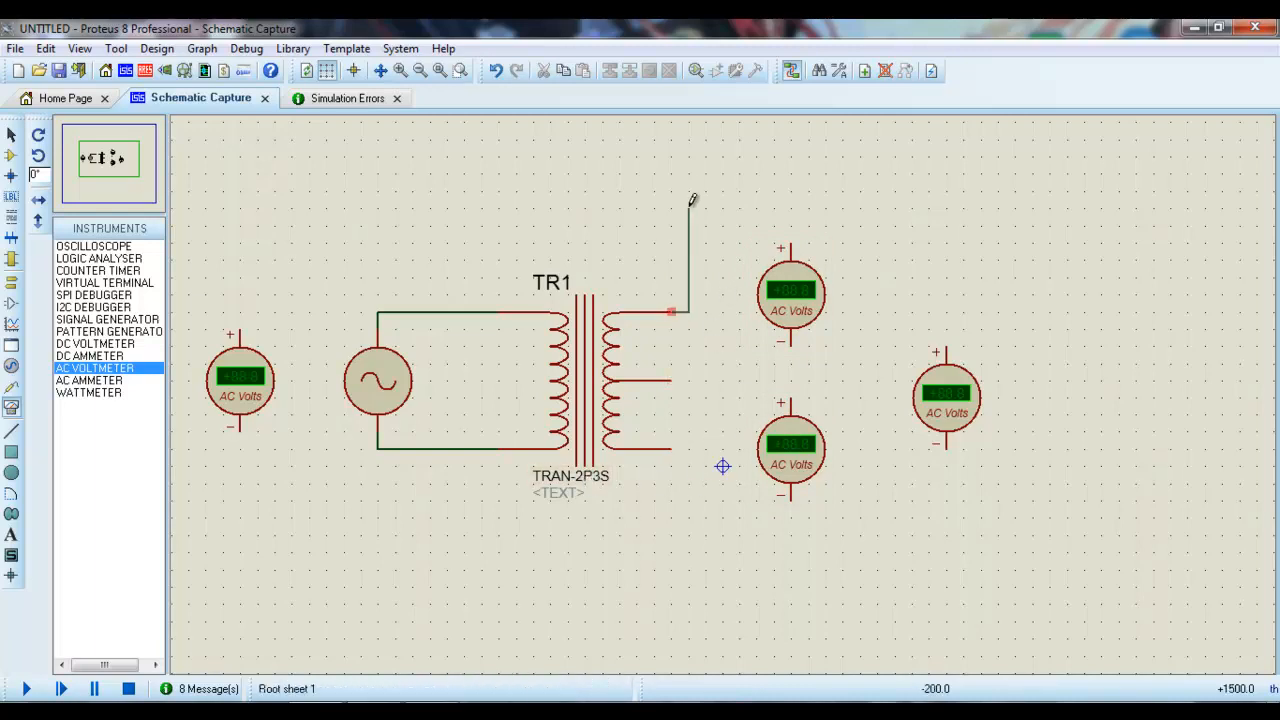
left_click(790, 246)
left_click(790, 345)
left_click(670, 380)
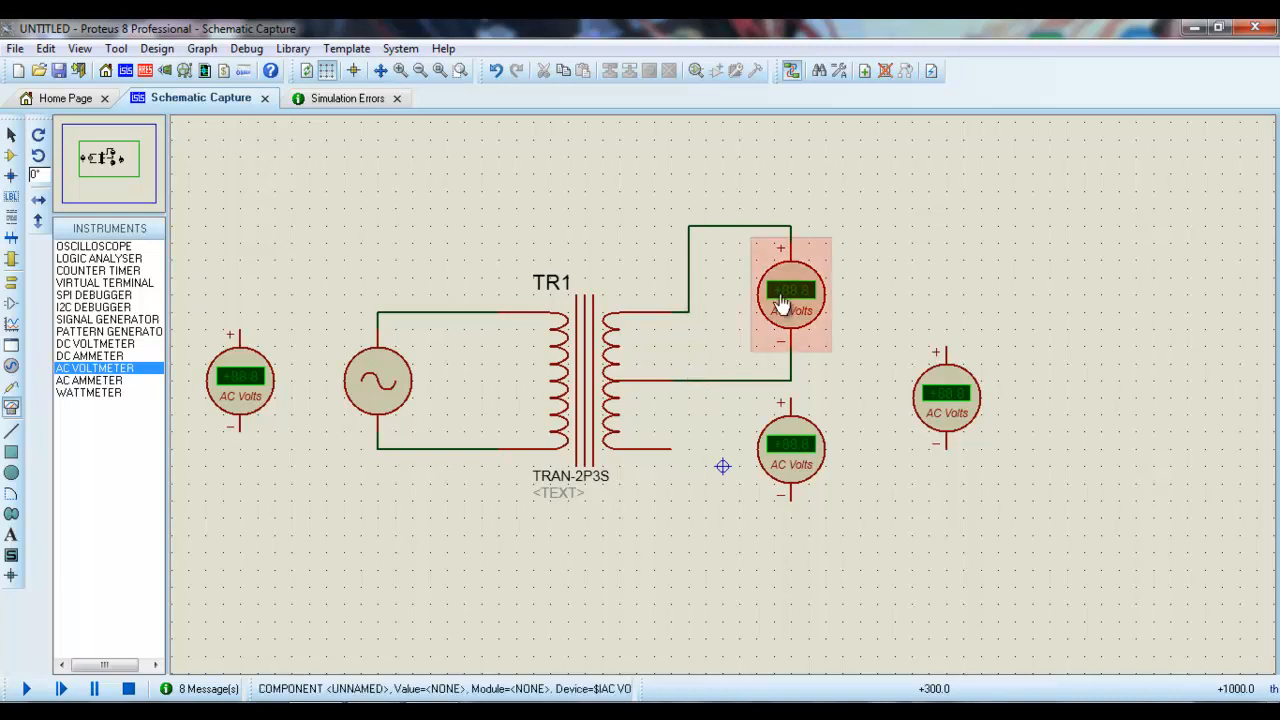
Wire the lower secondary-side voltmeter between the centre-tap wire and the transformer's bottom secondary pin.
left_click(791, 395)
left_click(791, 497)
left_click(670, 448)
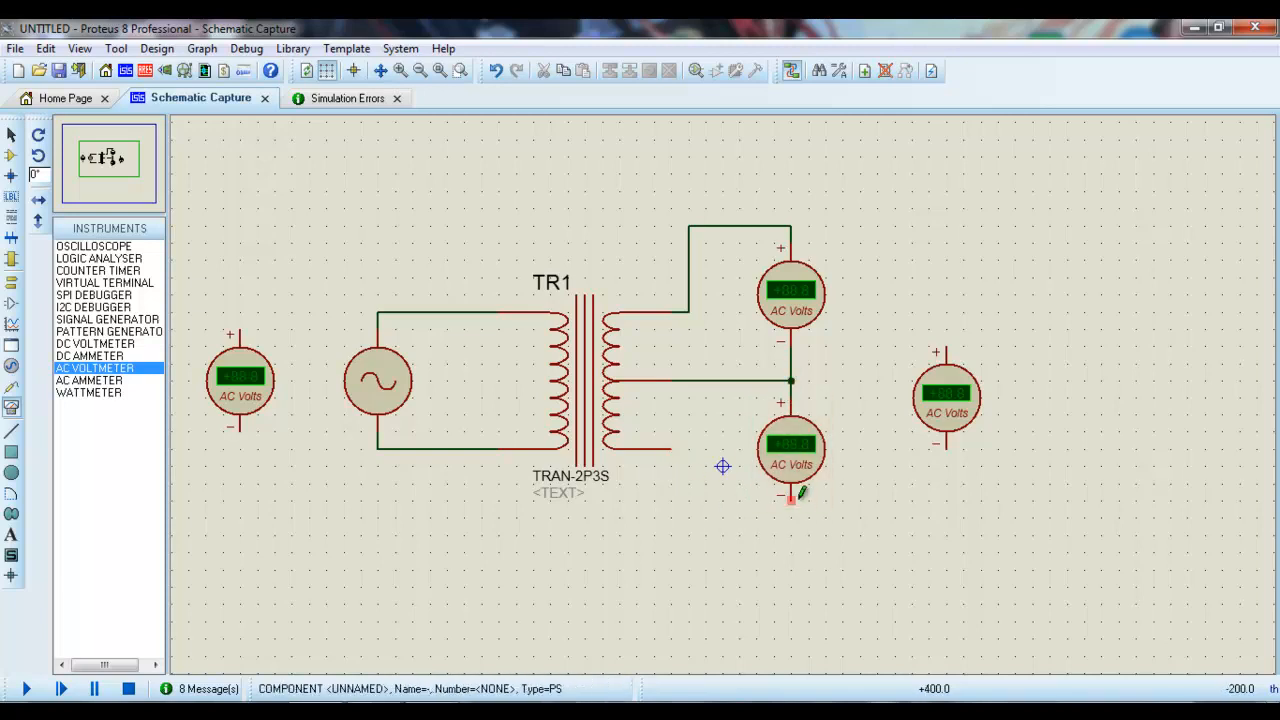
left_click(672, 448)
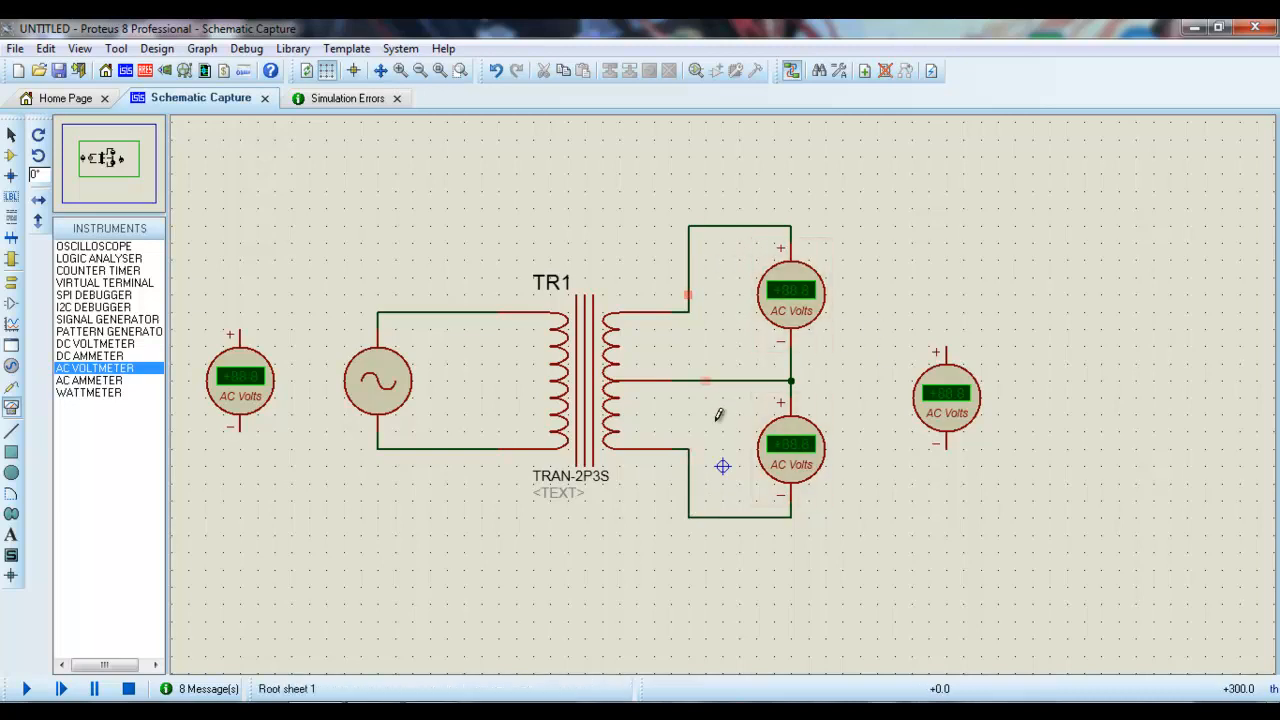
Wire the outermost voltmeter across the full secondary winding, joining the top and bottom secondary wires.
left_click(940, 336)
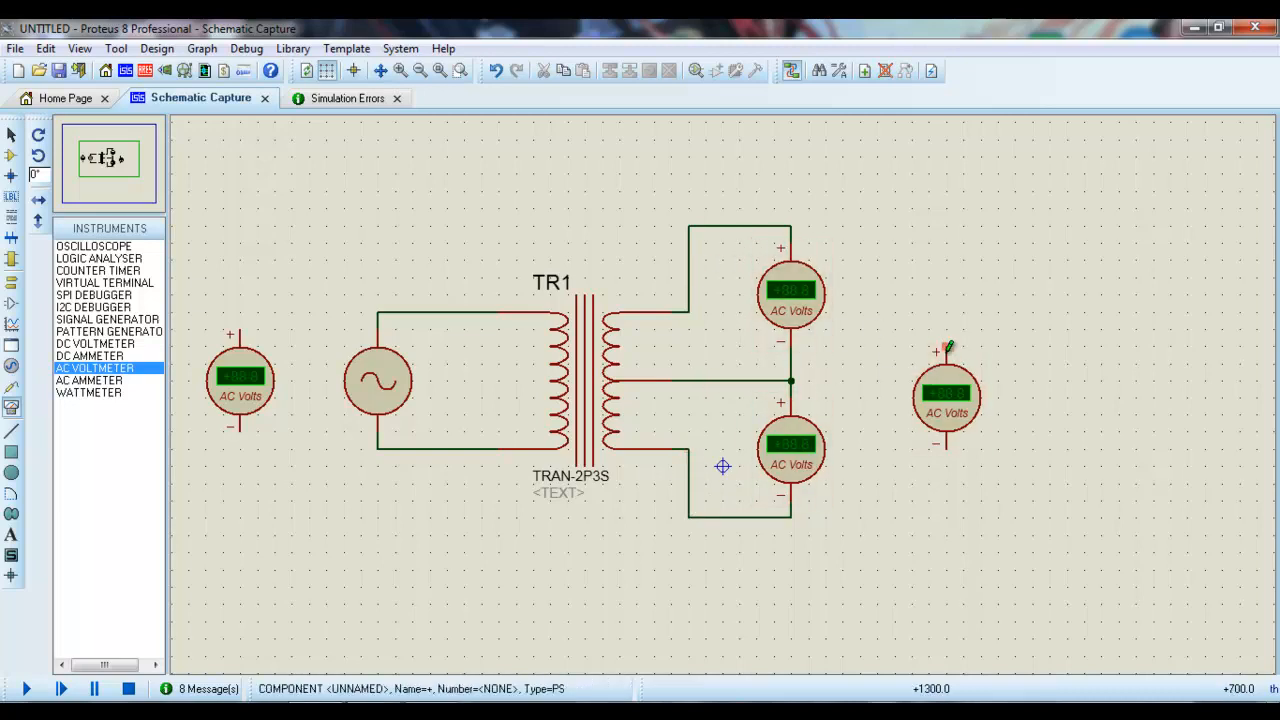
left_click(791, 222)
left_click(946, 446)
left_click(791, 516)
left_click(792, 518)
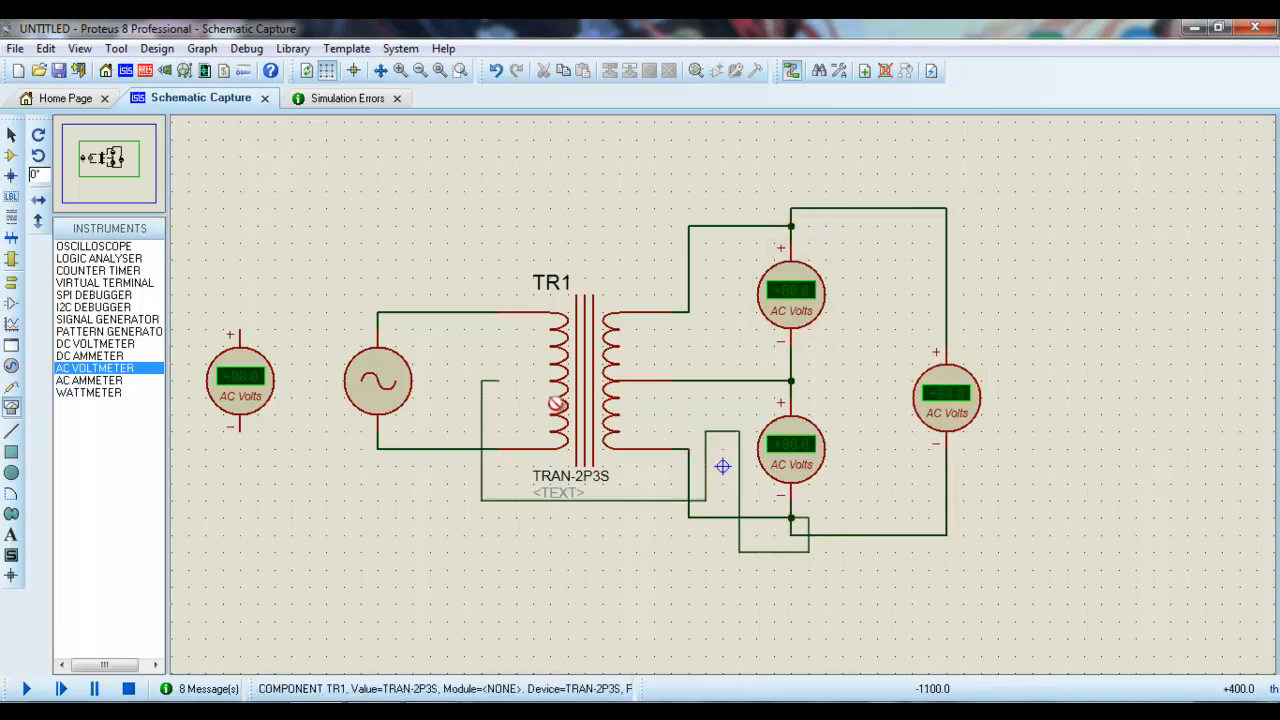
right_click(725, 518)
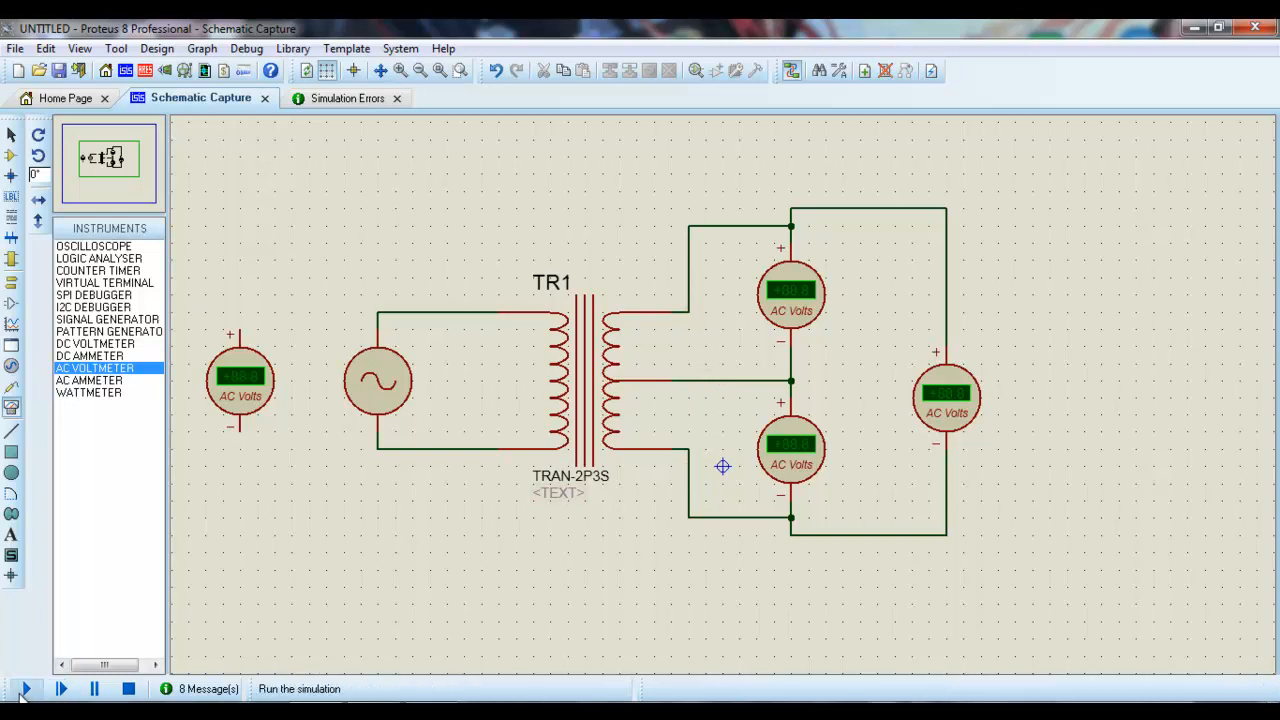
Wire the voltmeter beside the alternator in parallel with it, across the upper and lower primary wires.
left_click(241, 328)
left_click(377, 313)
left_click(243, 431)
left_click(377, 448)
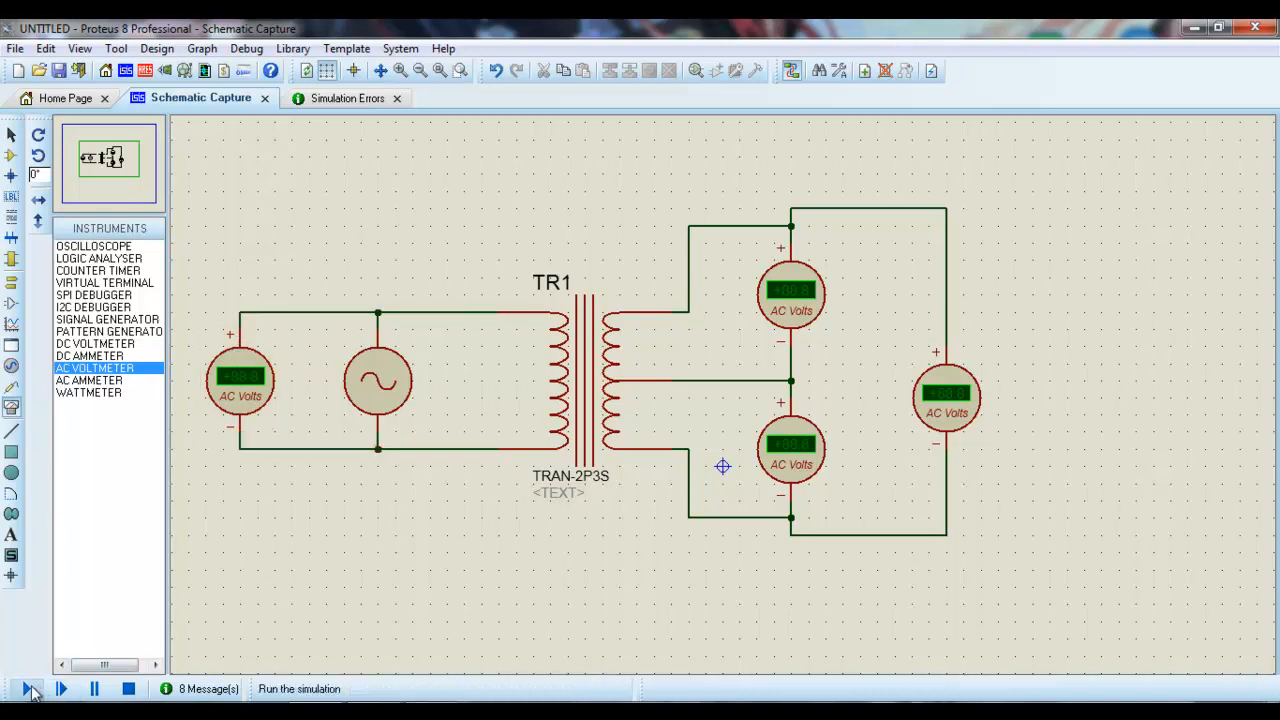
Run the circuit simulation and pause it to read the four AC voltmeters before stopping it.
left_click(31, 689)
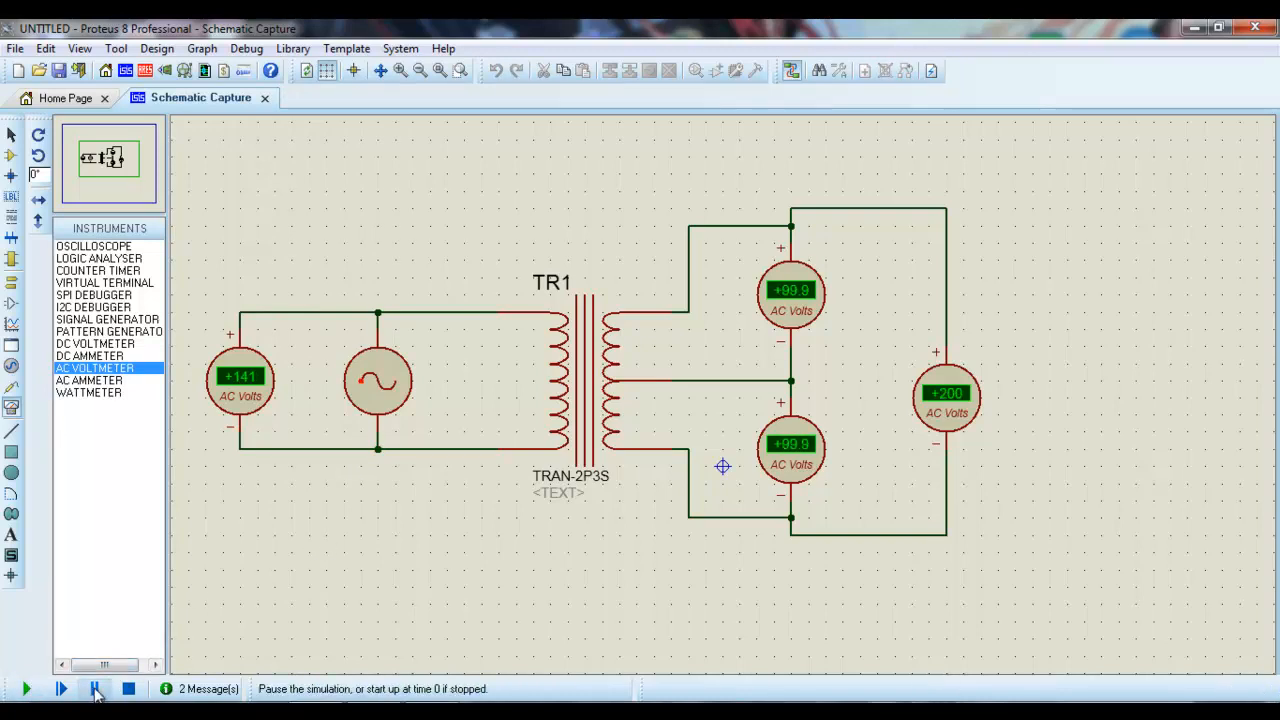
left_click(95, 689)
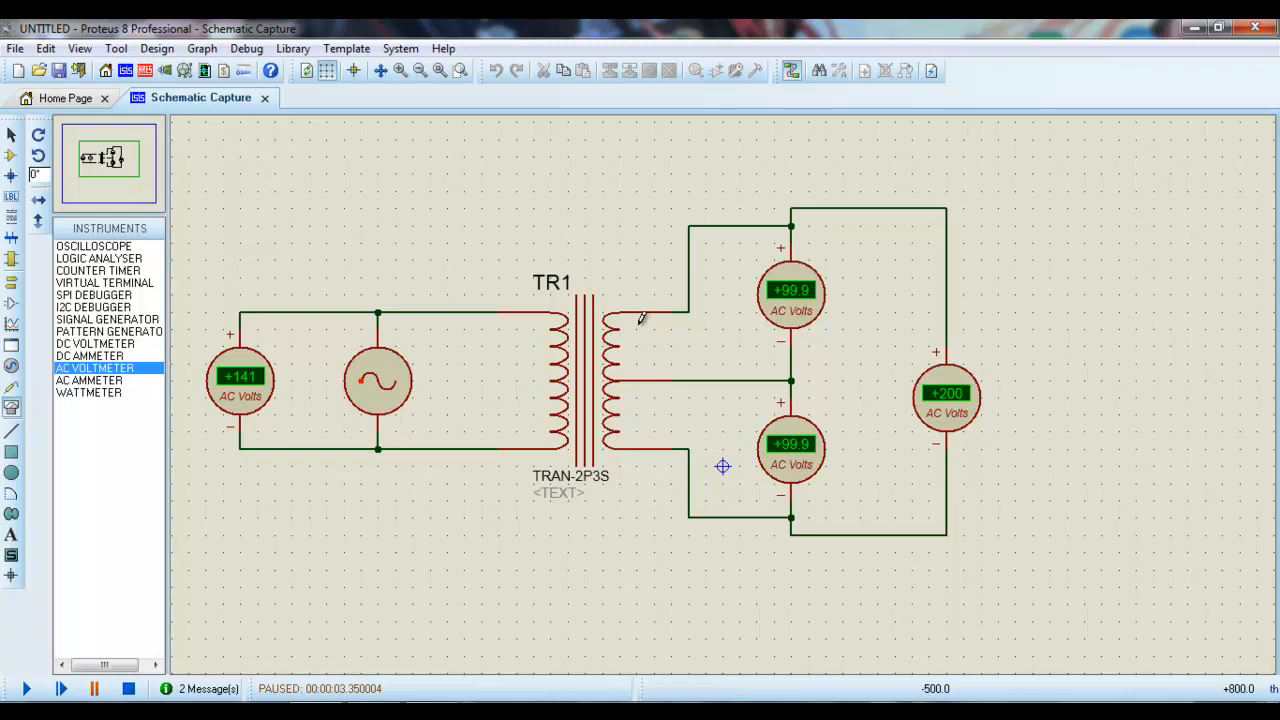
left_click(128, 688)
left_click(228, 94)
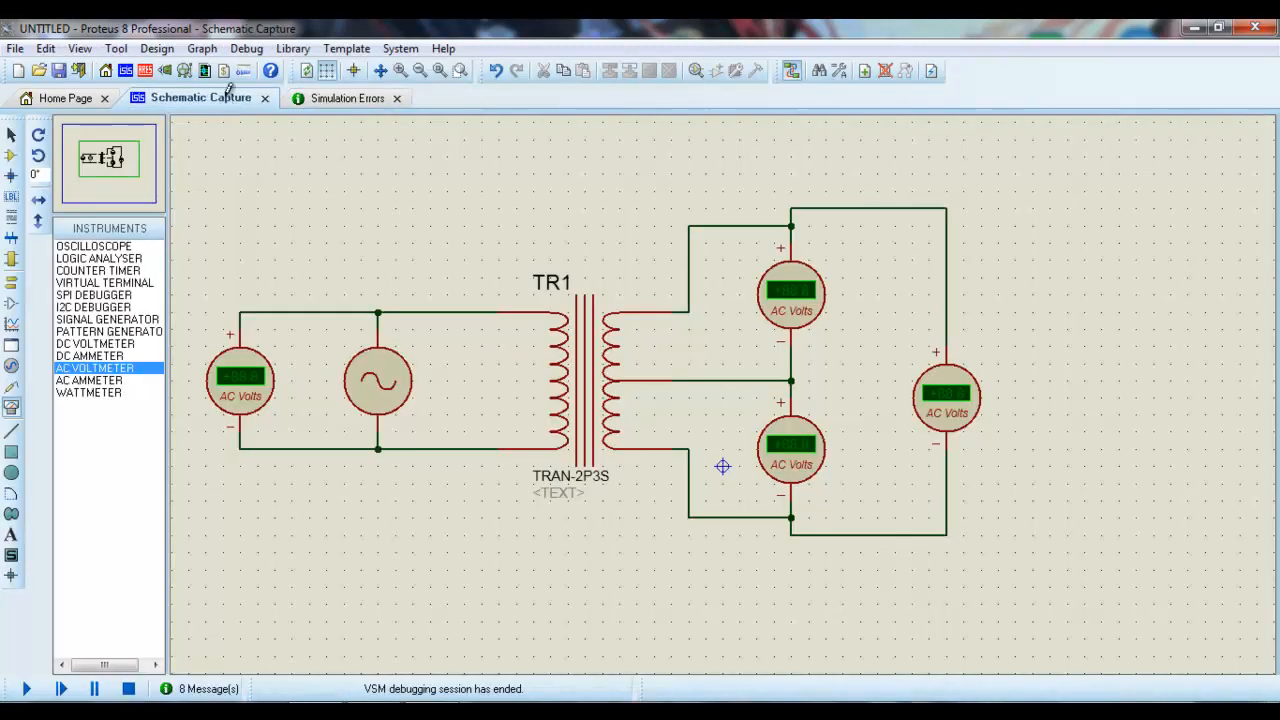
Set the coupling factor of transformer TR1 to 0.9.
double_click(576, 364)
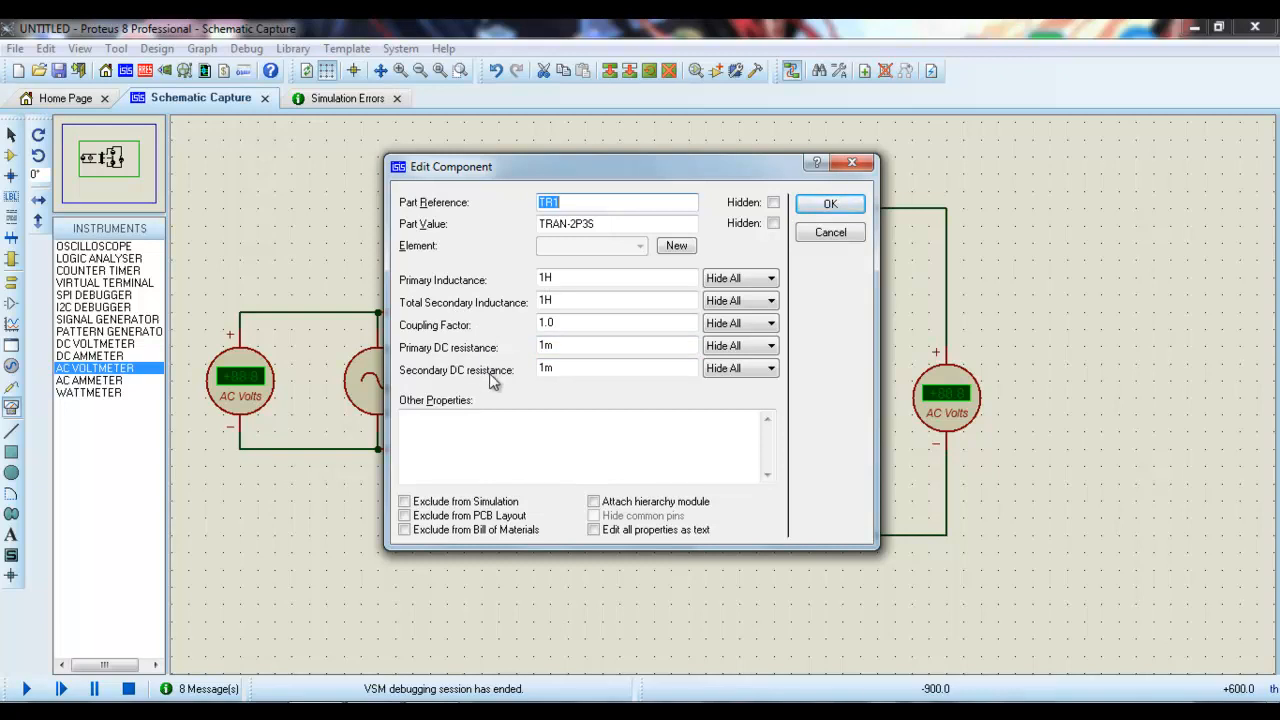
left_click_drag(571, 321, 545, 325)
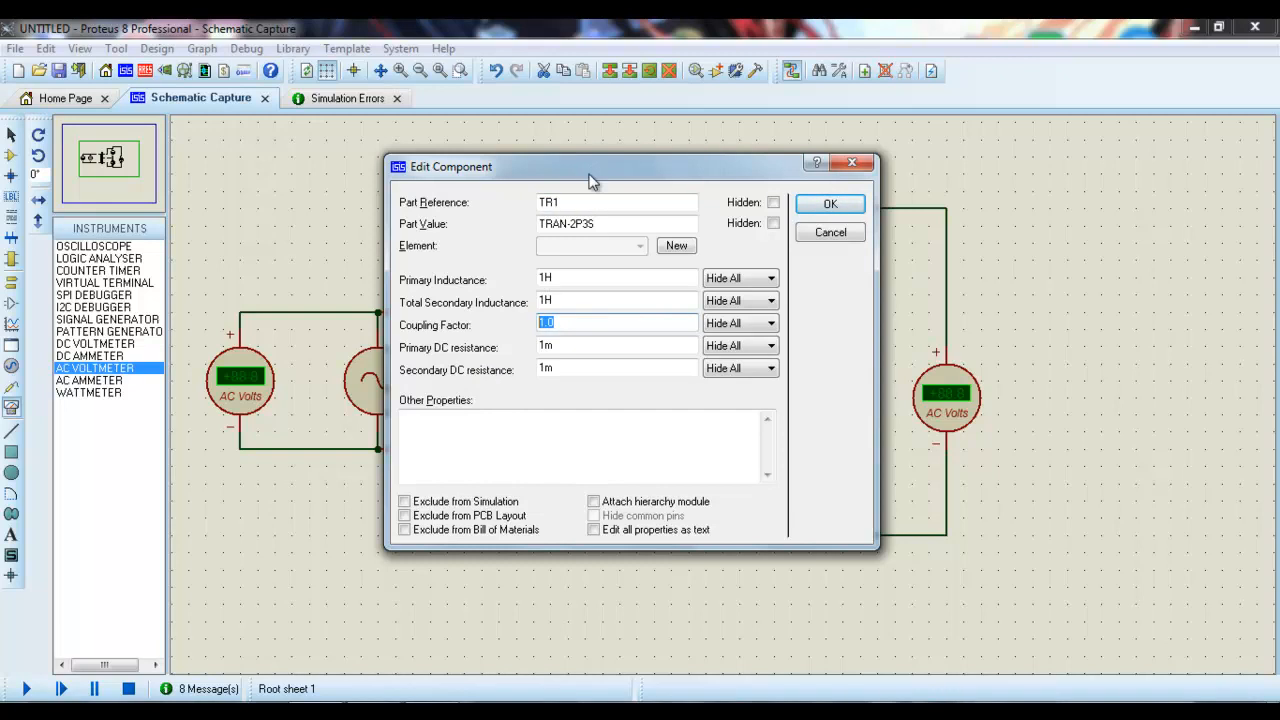
left_click_drag(591, 157, 625, 153)
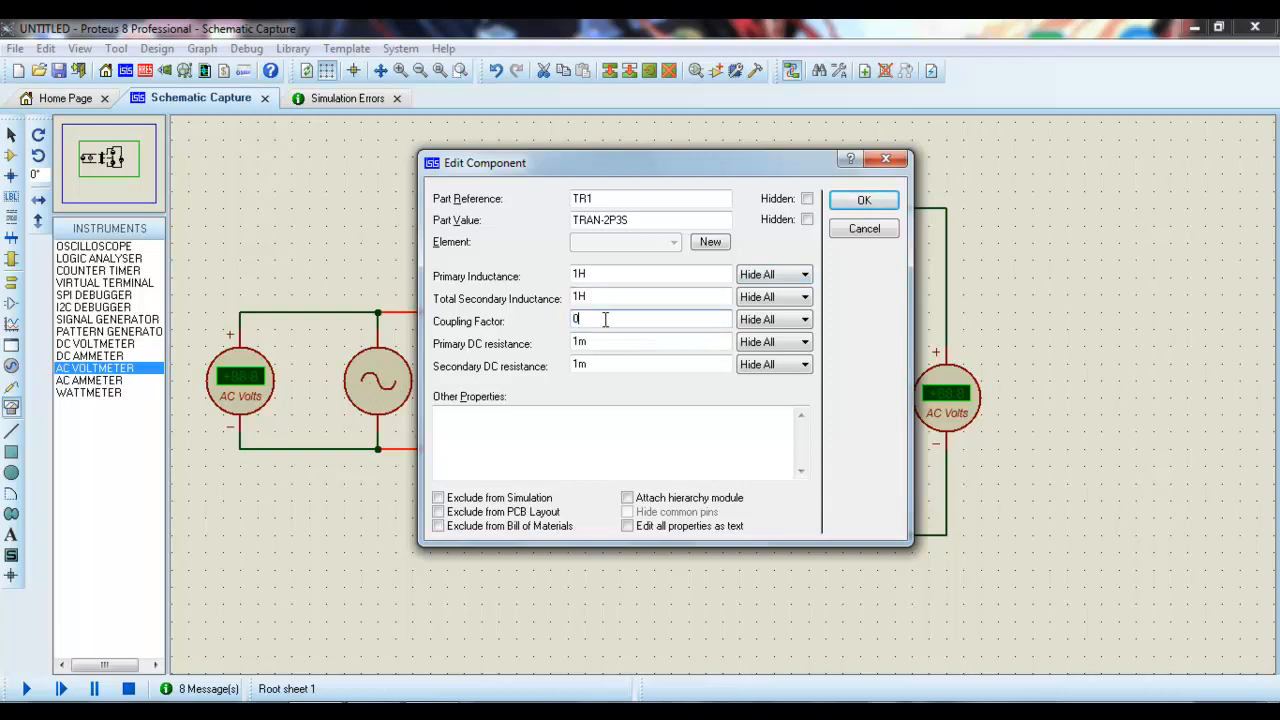
type(".9")
left_click(864, 200)
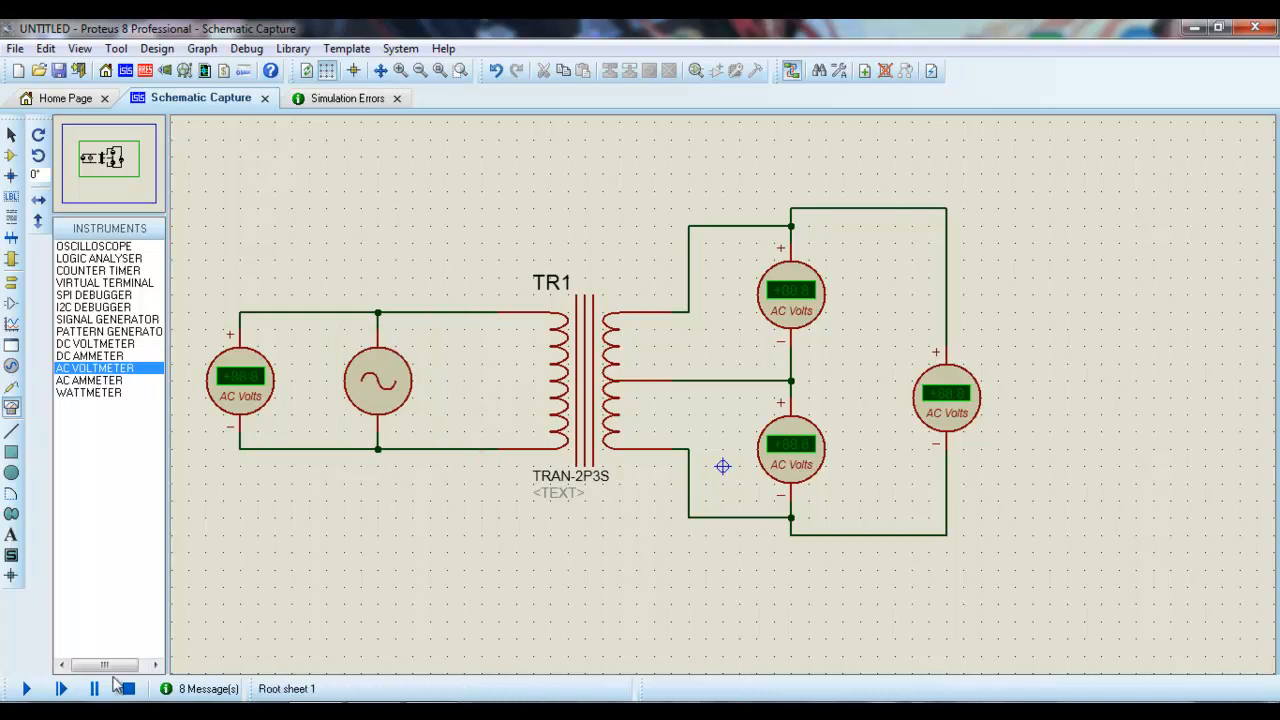
Run the circuit simulation and read the primary and secondary AC voltmeters, then stop it and return to the schematic.
left_click(22, 689)
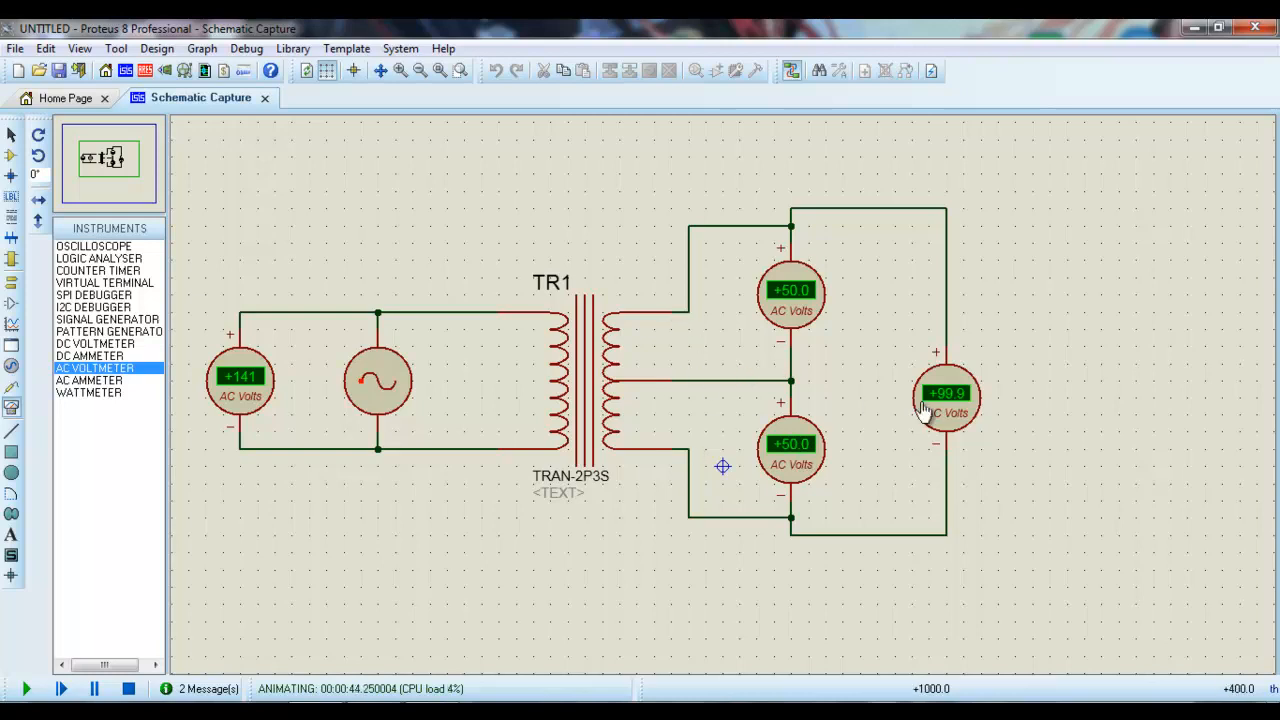
left_click(164, 688)
left_click(189, 100)
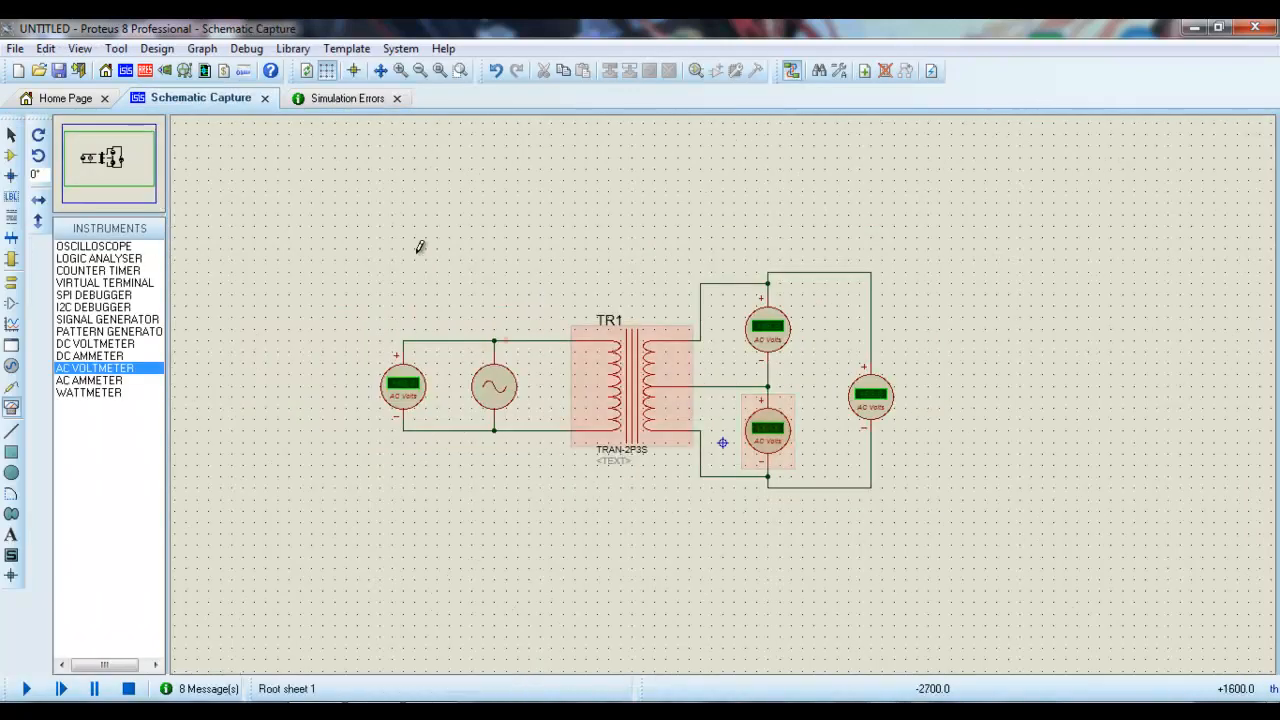
Move the selected transformer circuit up and to the left, freeing space on the sheet beyond the outermost voltmeter.
left_click_drag(380, 232, 940, 546)
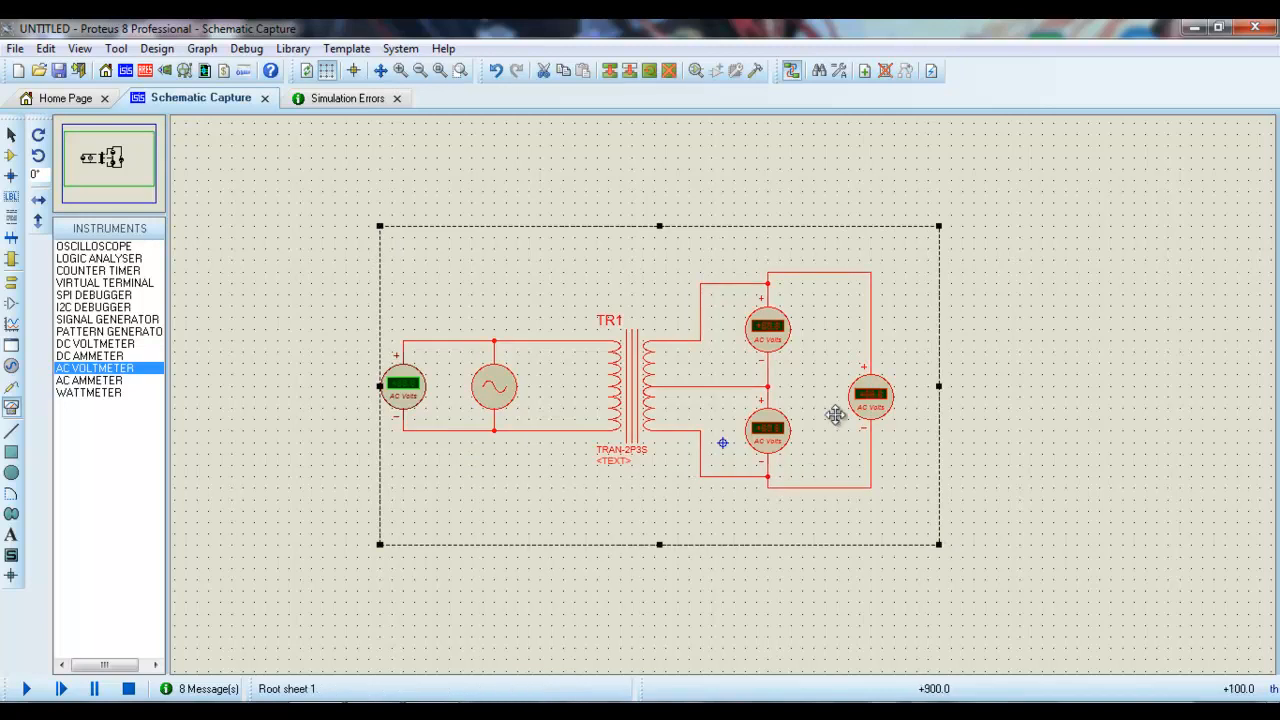
left_click_drag(871, 403, 722, 335)
left_click(994, 350)
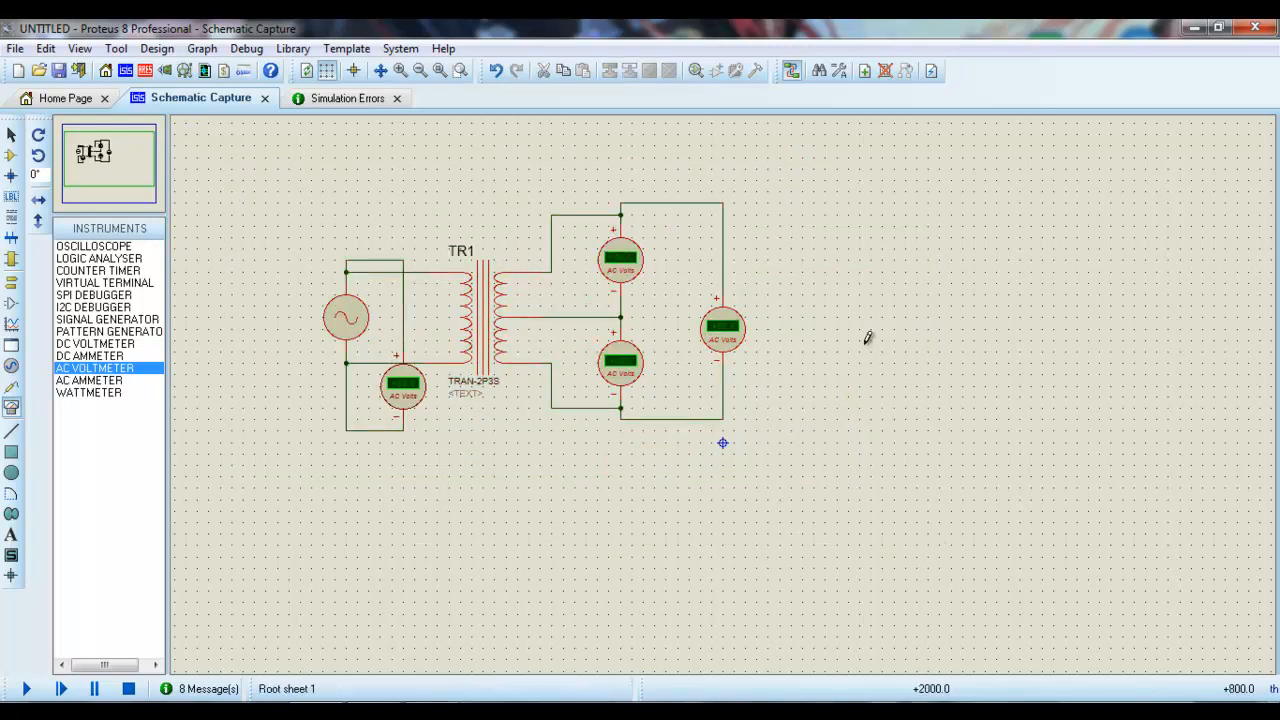
Search the parts library for "brid" and add the generic bridge rectifier BRIDGE to the device list.
left_click(20, 155)
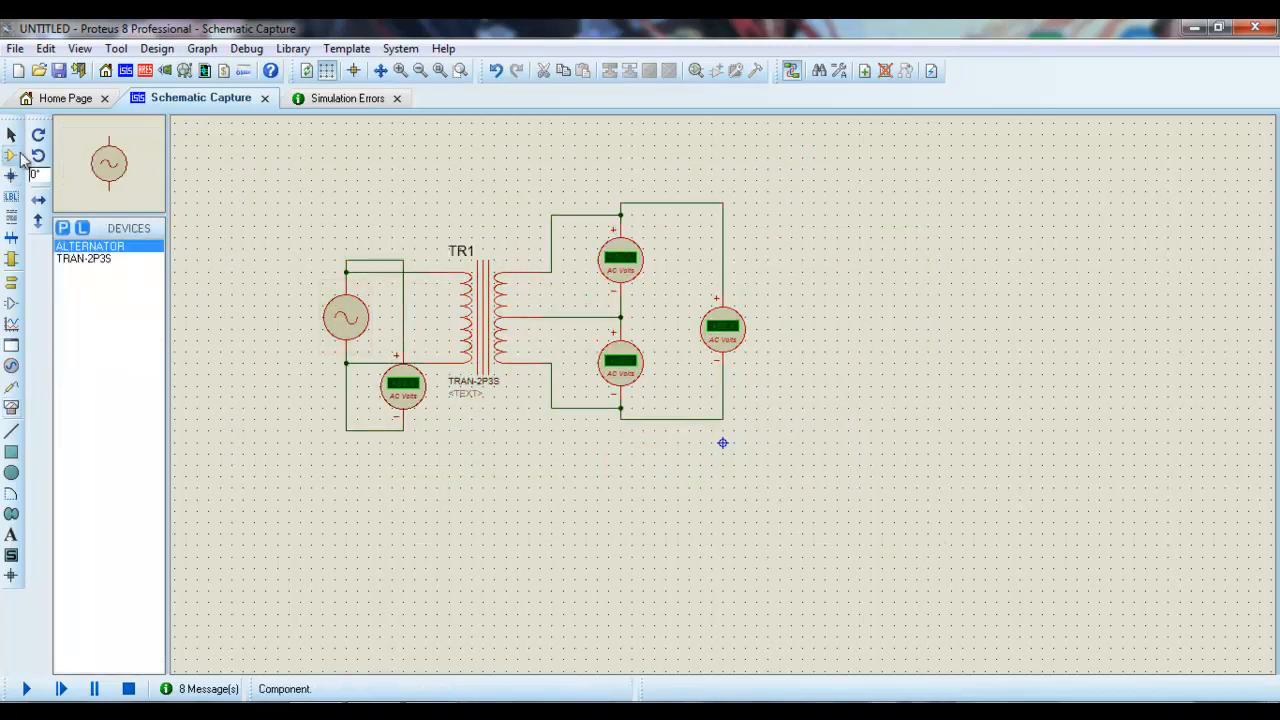
left_click(62, 228)
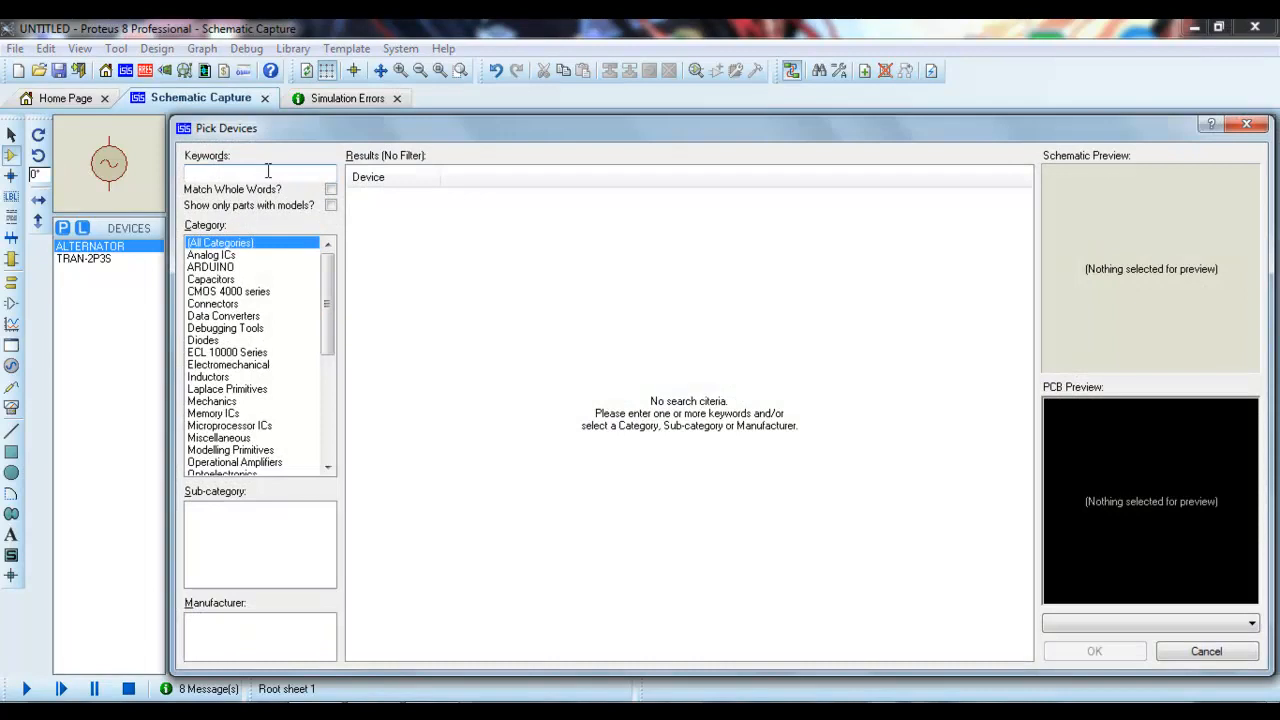
type("brid")
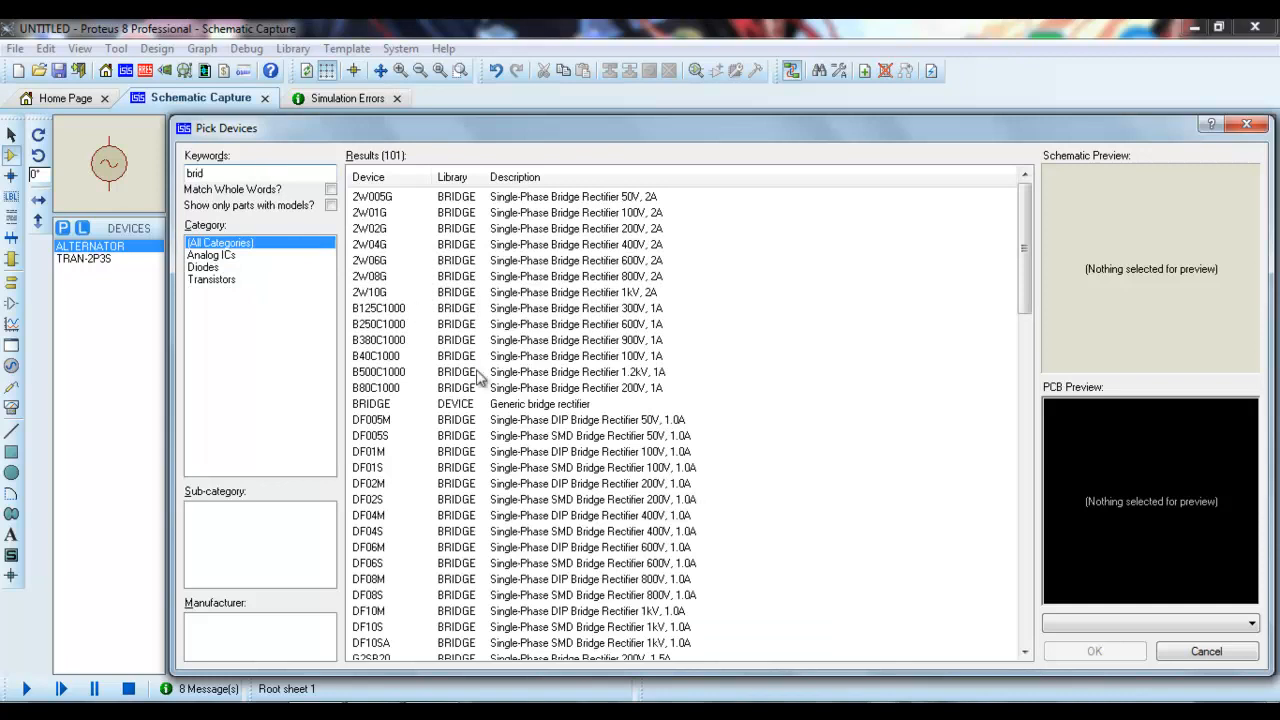
double_click(498, 405)
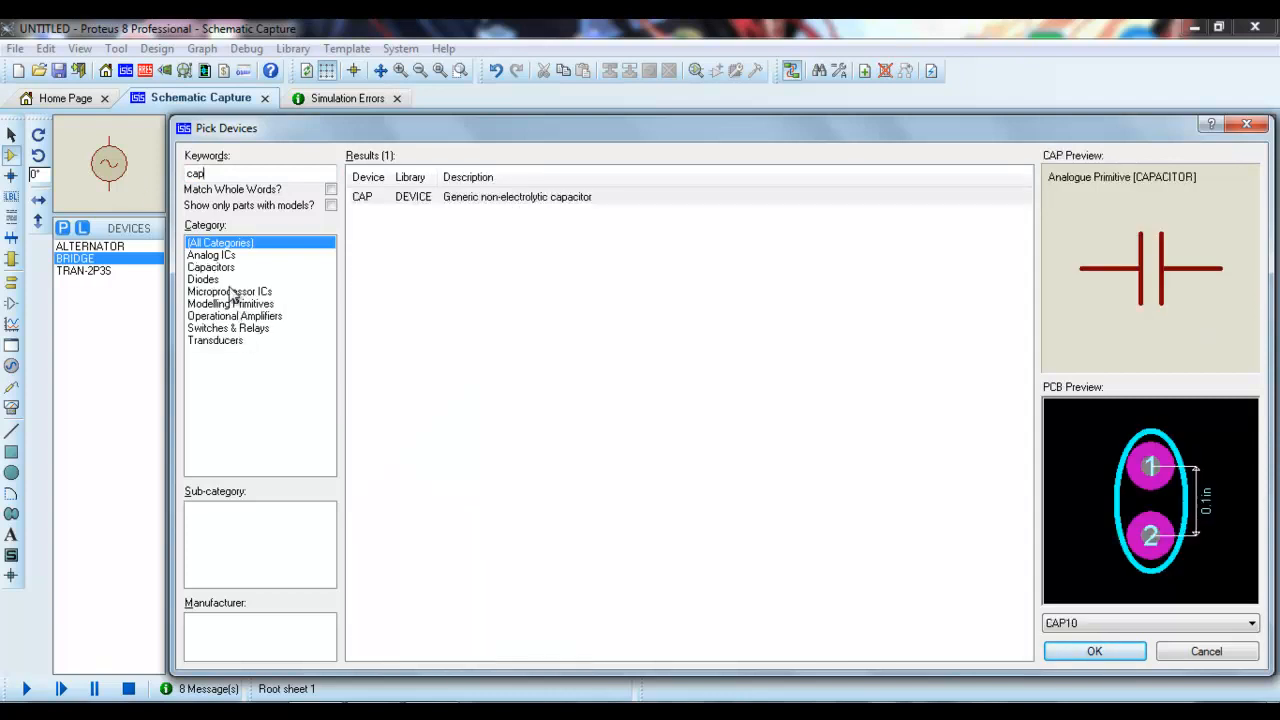
Filter the "cap" search to generic capacitors and add the electrolytic capacitor CAP-ELEC to the device list.
left_click(227, 268)
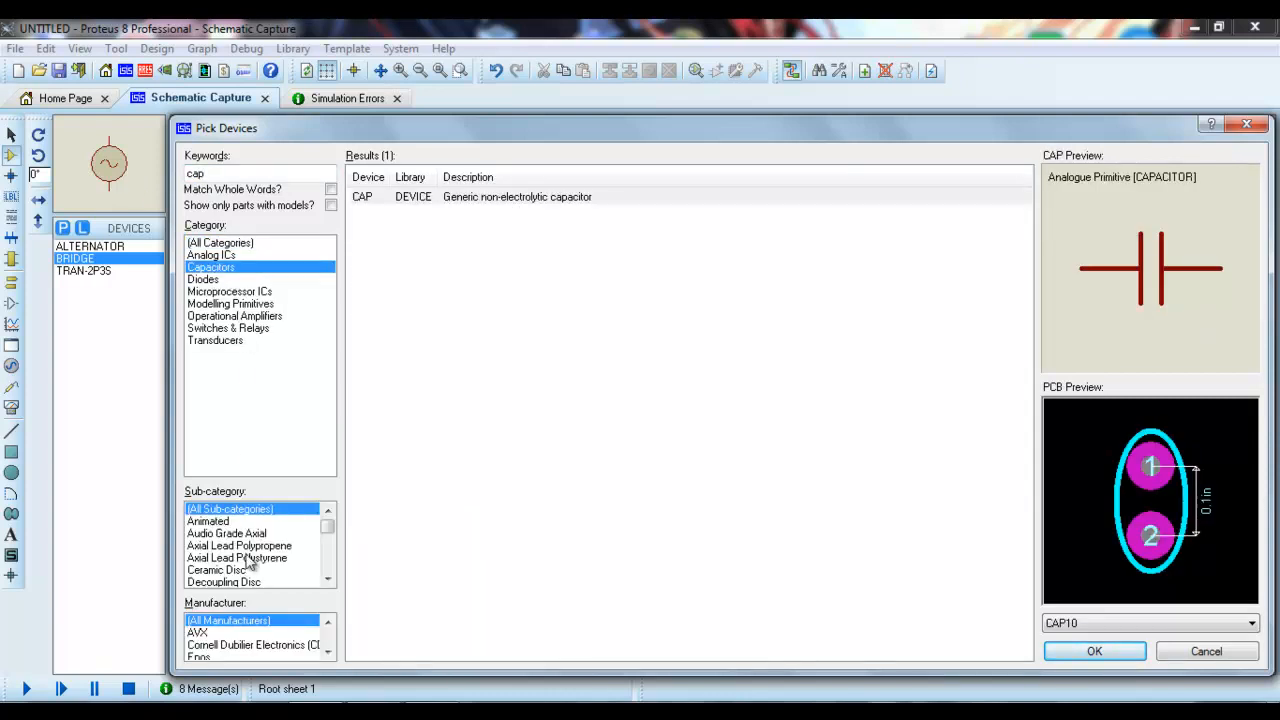
left_click(327, 580)
left_click(327, 580)
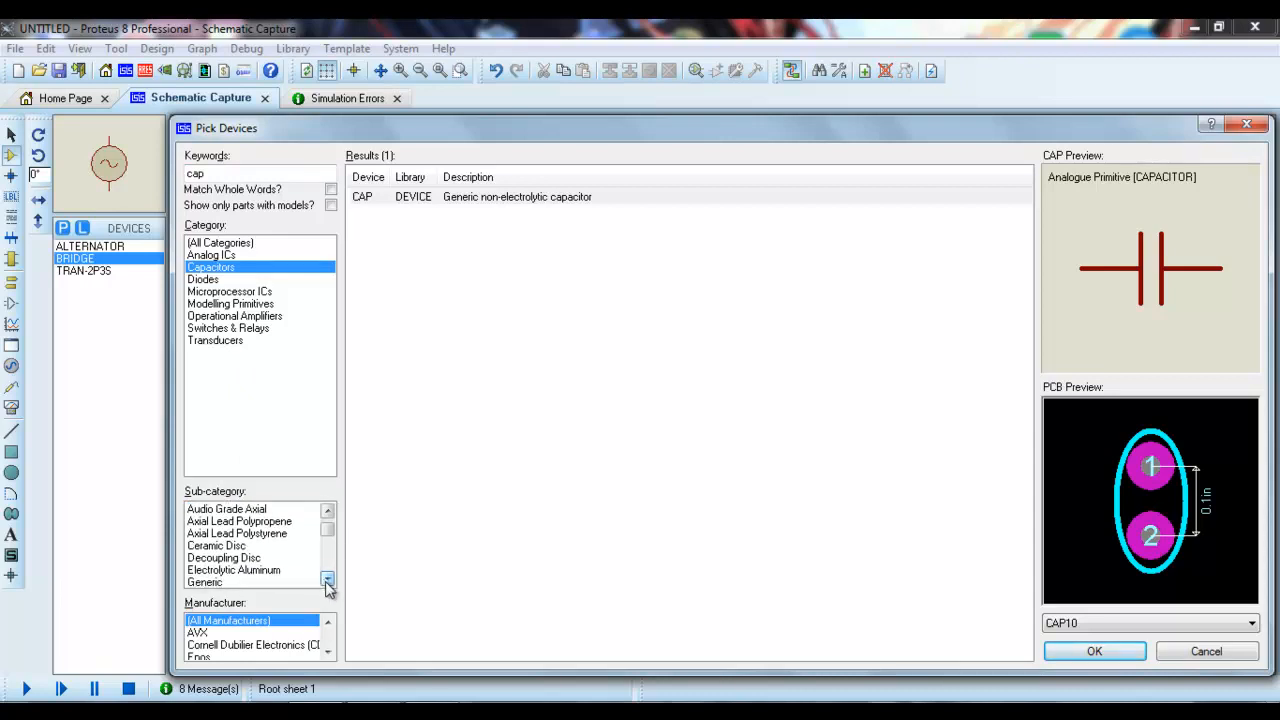
left_click(232, 582)
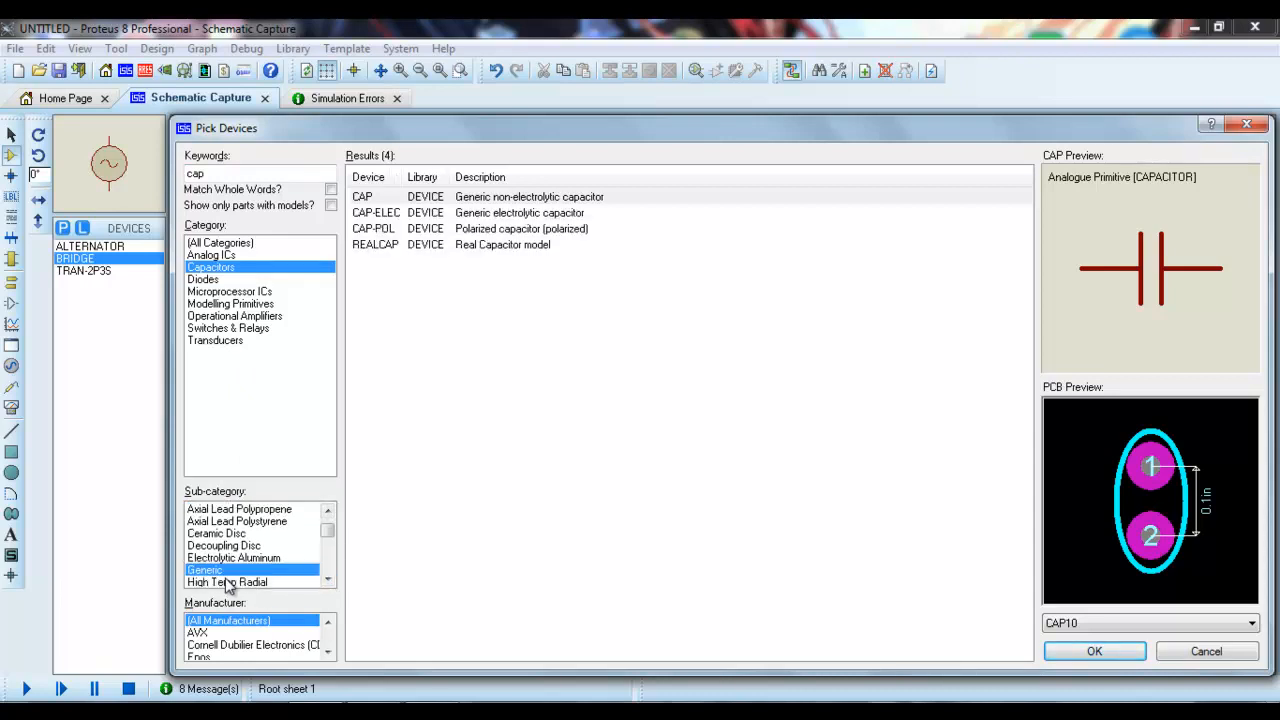
left_click(414, 214)
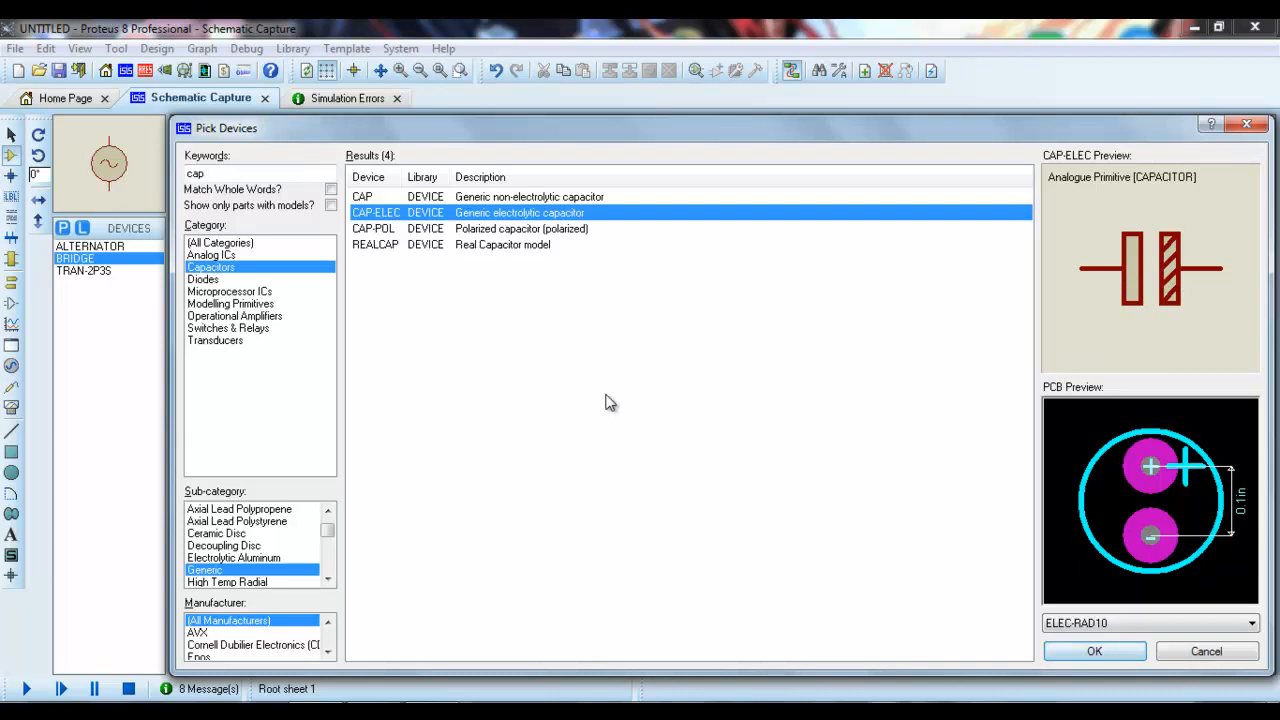
double_click(456, 215)
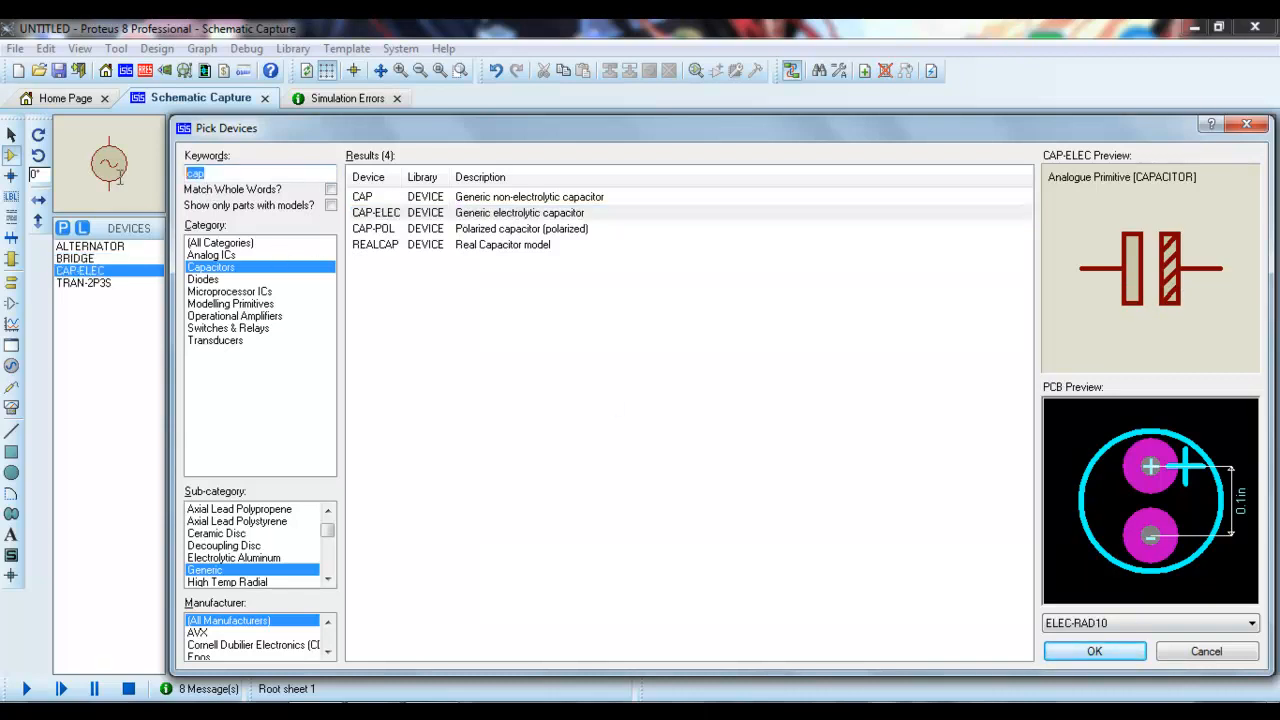
Search the library for "res", add the generic resistor RES to the device list and close the parts picker.
type("res")
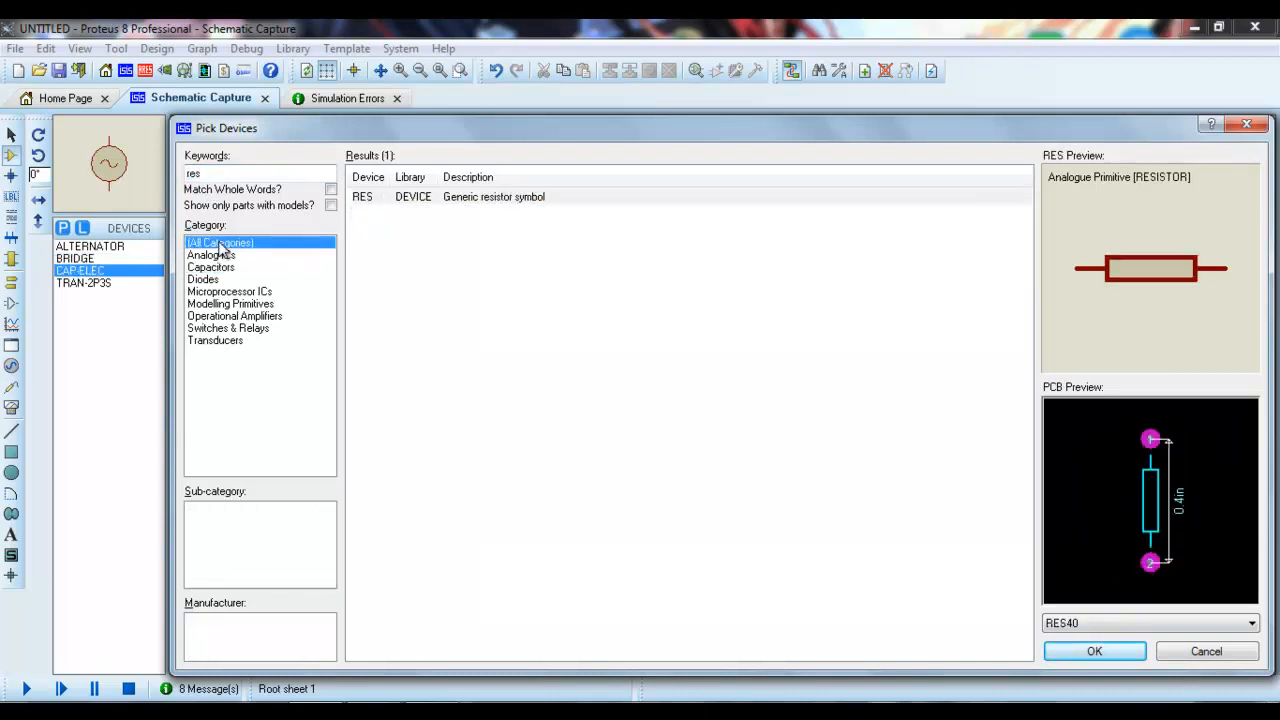
double_click(422, 198)
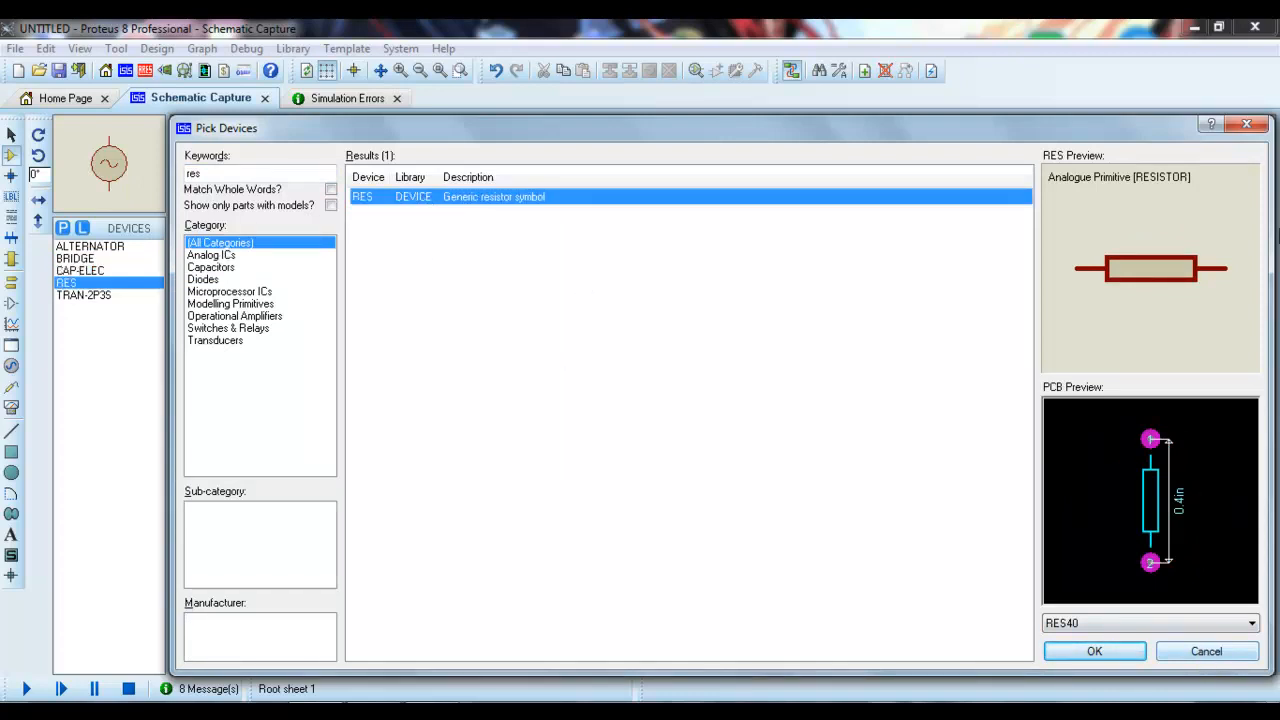
left_click(1246, 124)
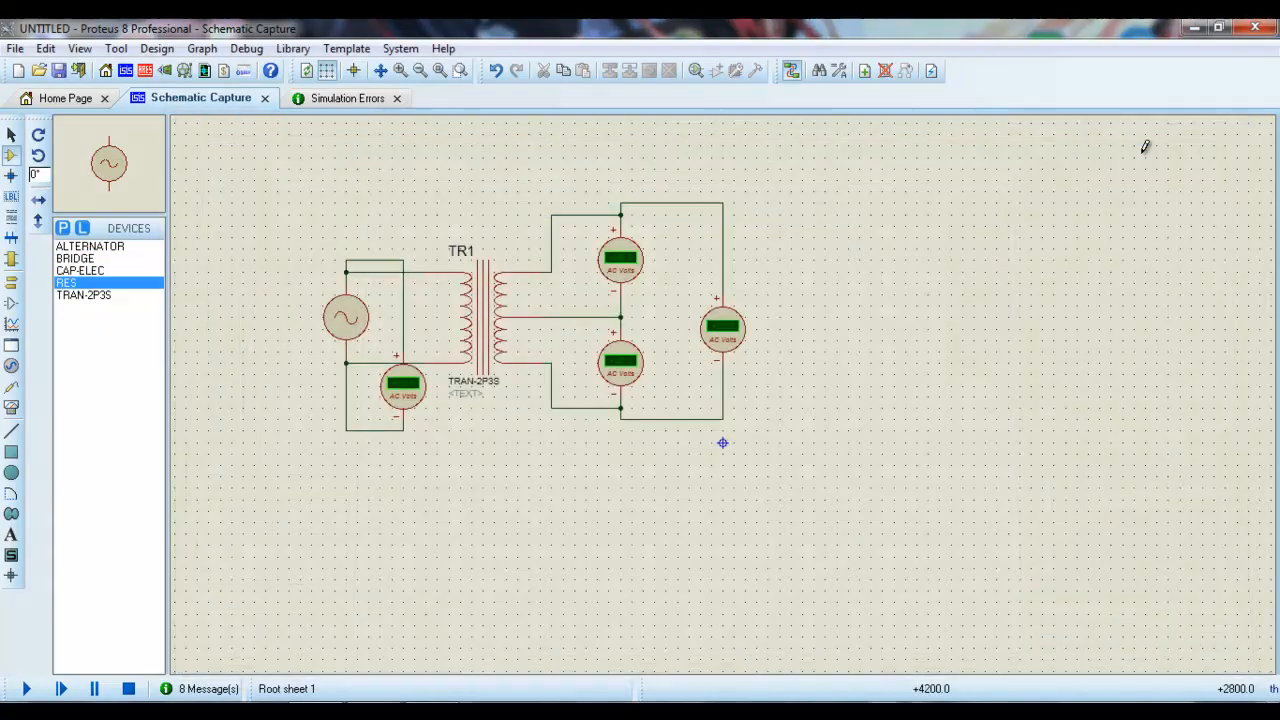
Place the BRIDGE rectifier in the empty area to the right of the outermost secondary voltmeter.
left_click(96, 260)
left_click(99, 272)
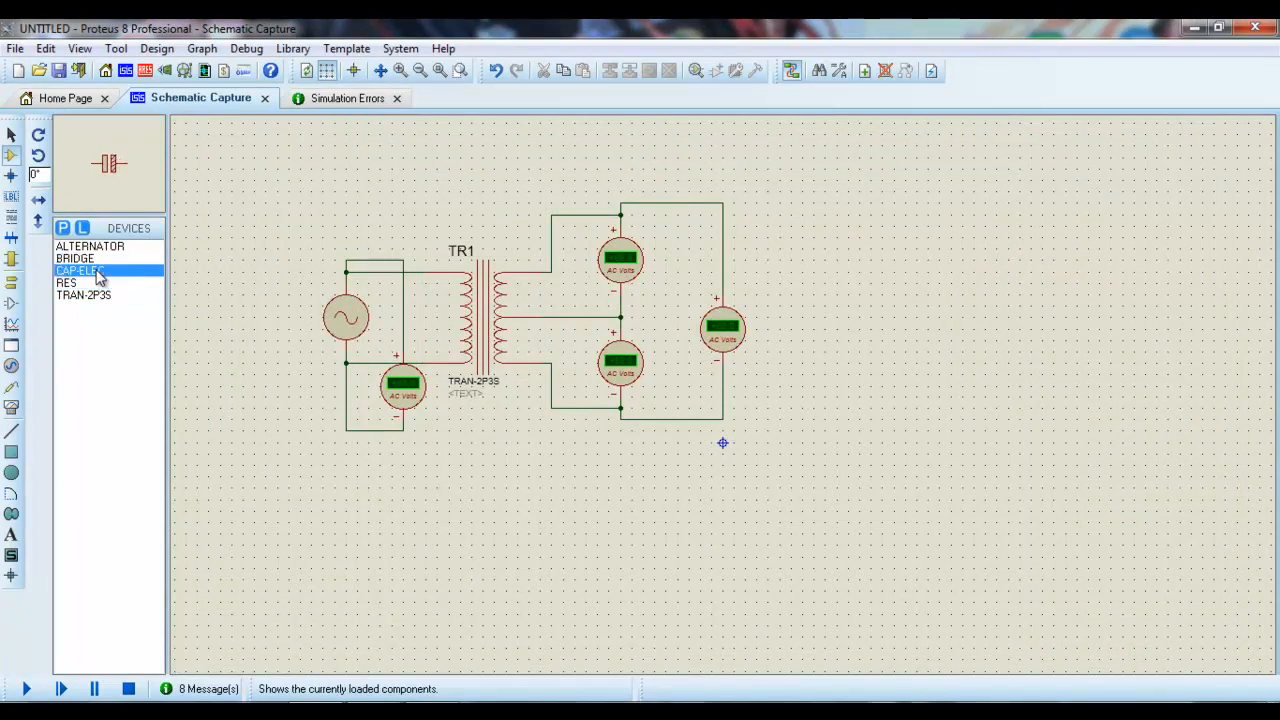
left_click(96, 259)
left_click(1057, 372)
left_click(897, 374)
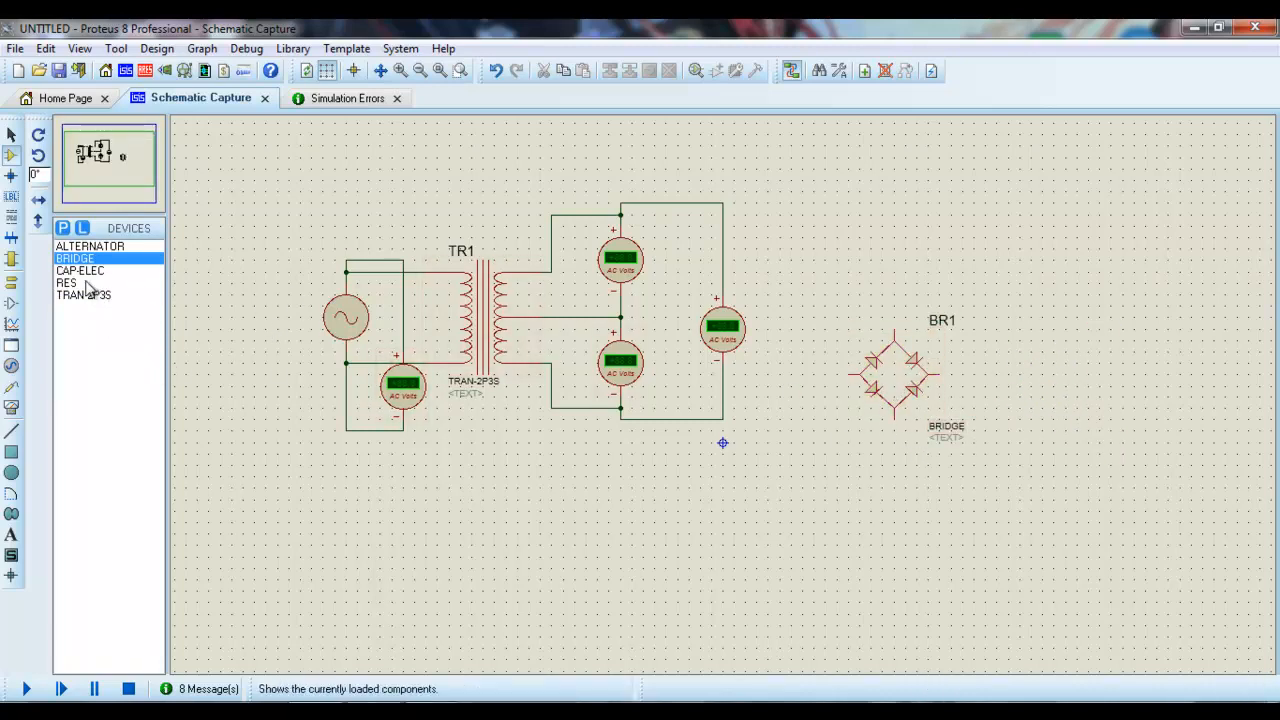
Place a CAP-ELEC capacitor rotated to -90° beside the bridge rectifier, and a vertical RES resistor to its right.
left_click(90, 271)
left_click(40, 143)
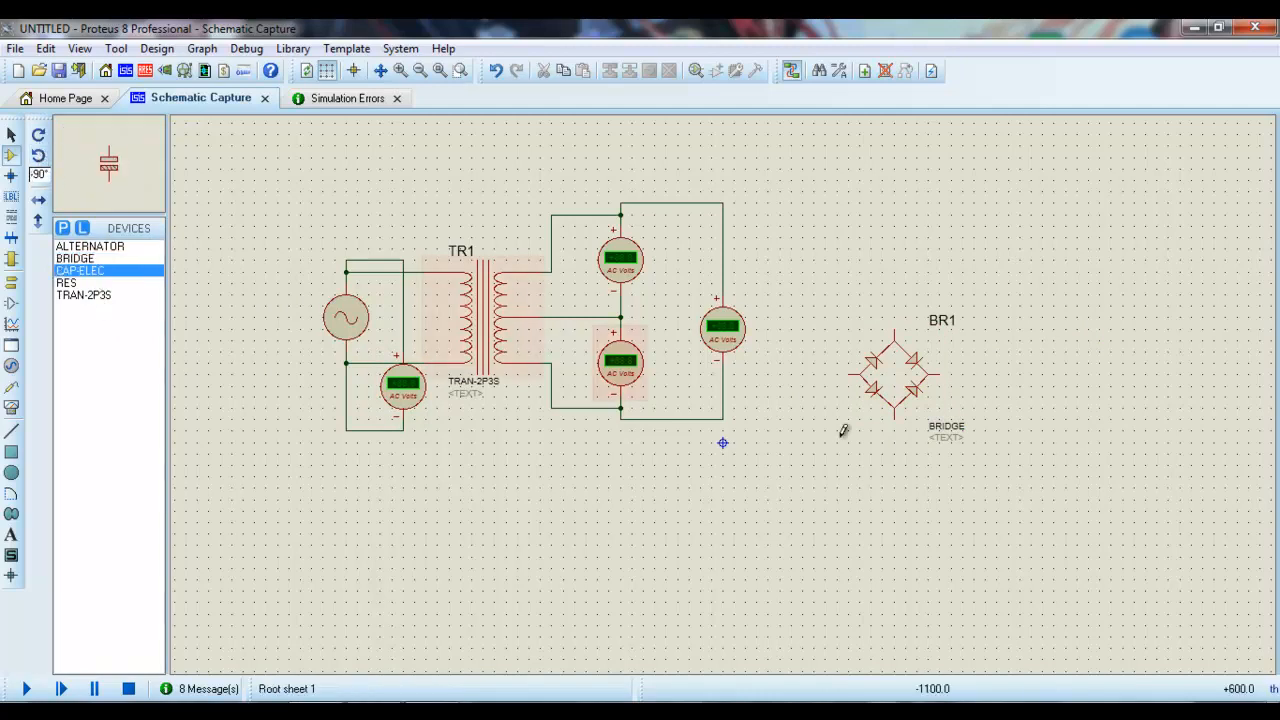
left_click(989, 396)
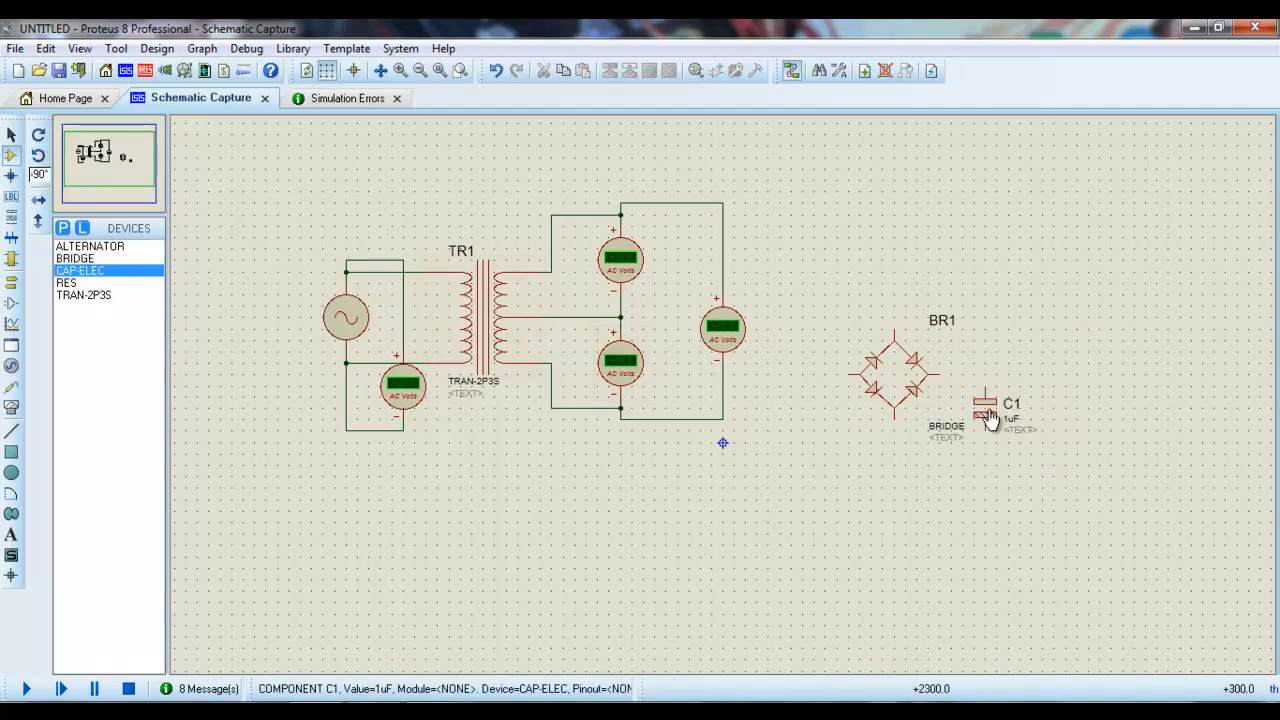
left_click(84, 284)
left_click(1068, 405)
Wire the bridge's positive output to the top of the resistor and join the capacitor's upper pin to that wire.
left_click(1066, 388)
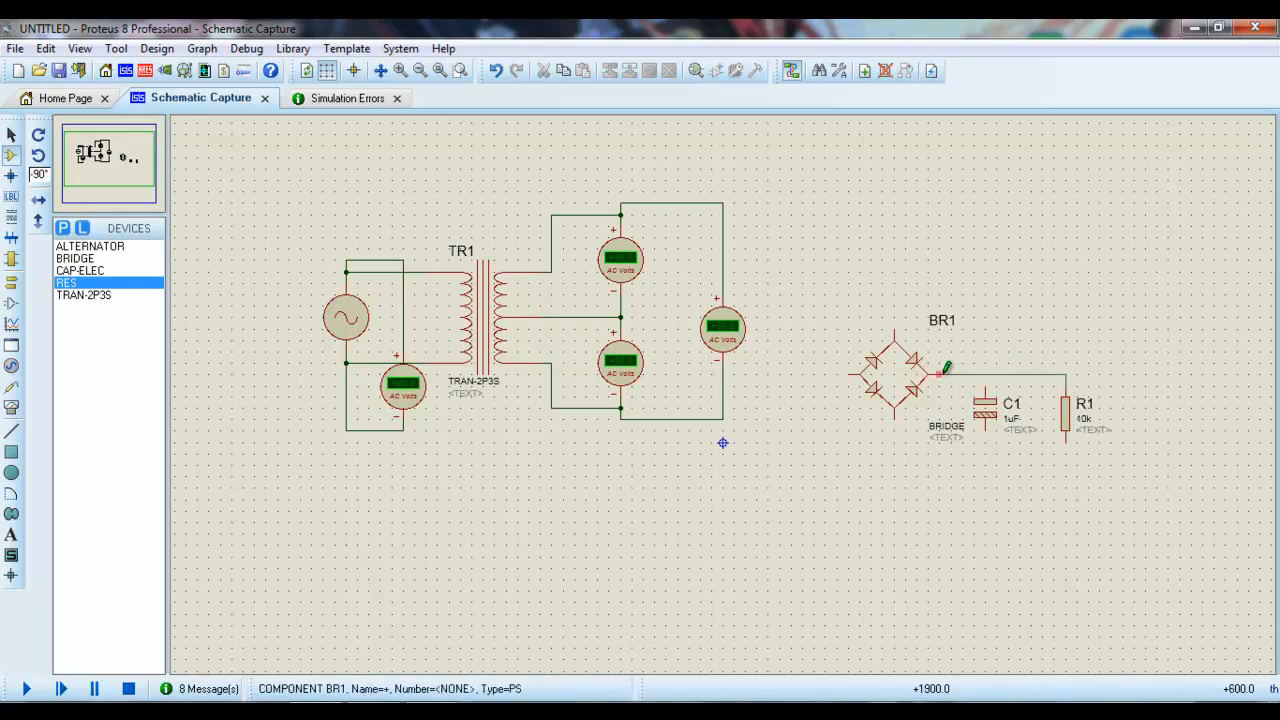
left_click(988, 382)
left_click(988, 374)
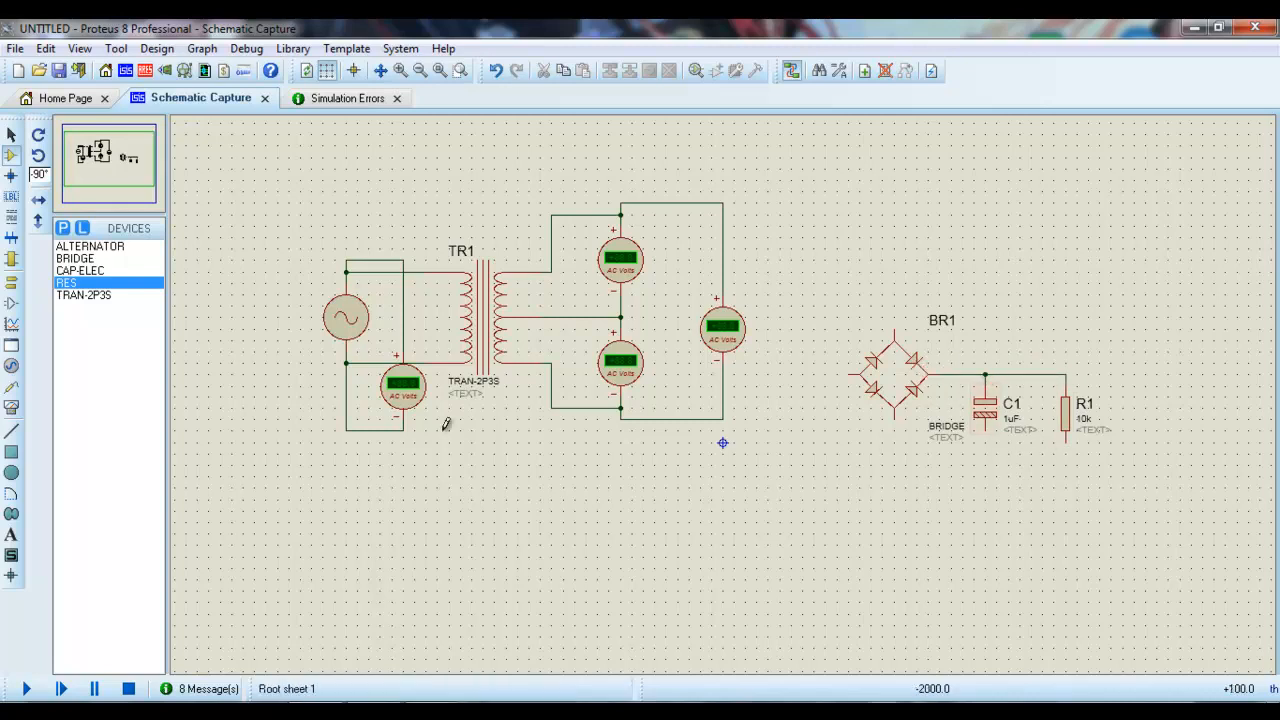
Place three GROUND terminals: below the capacitor, below the resistor and to the left of the bridge rectifier.
left_click(11, 281)
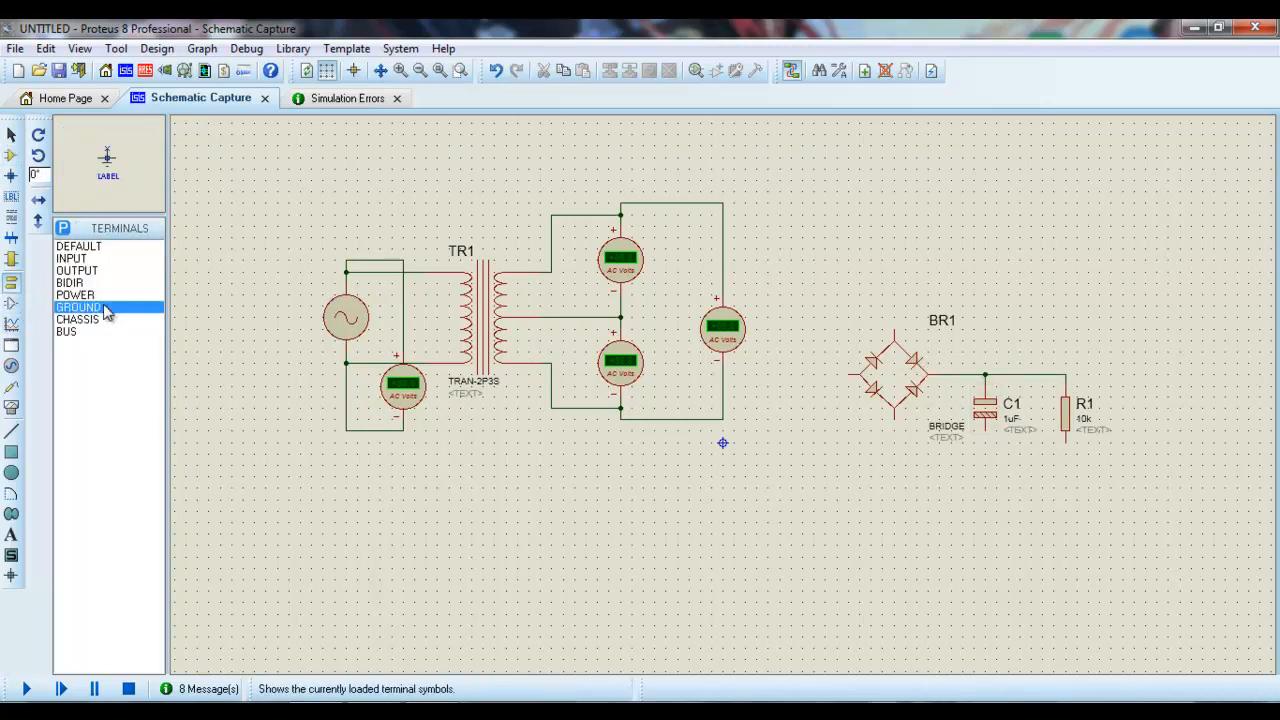
left_click(987, 464)
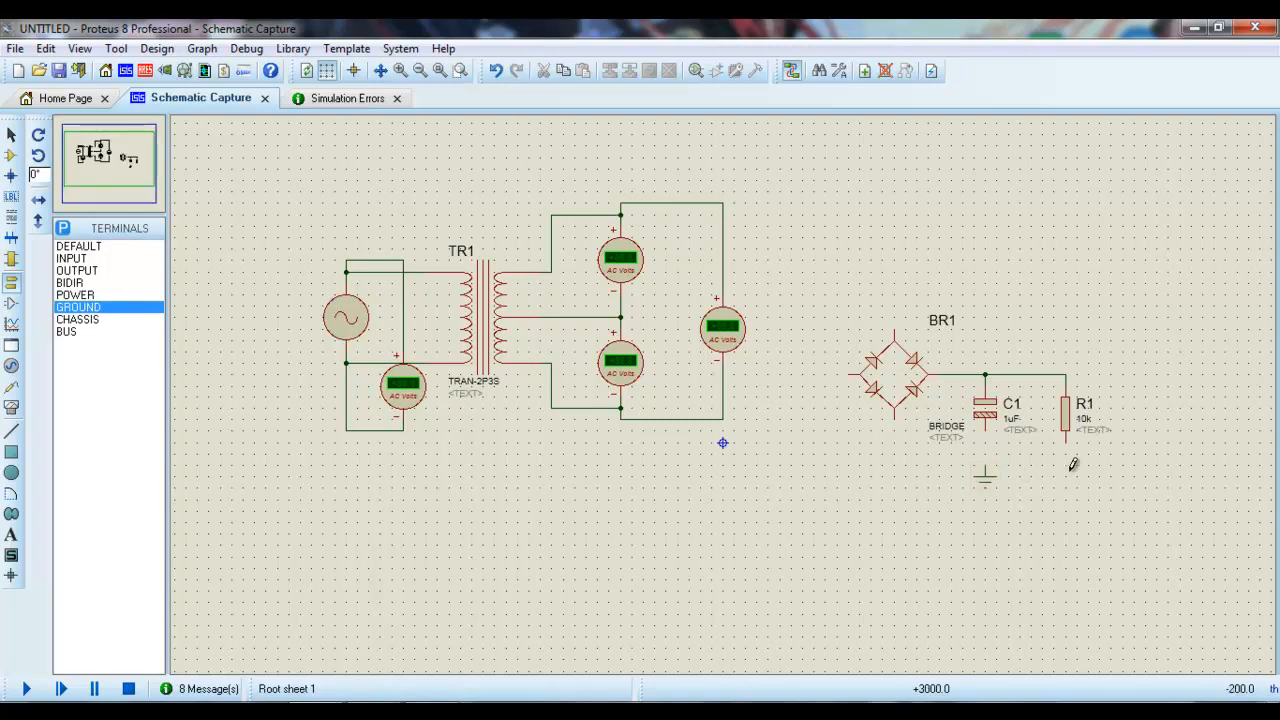
left_click(1069, 467)
left_click(815, 375)
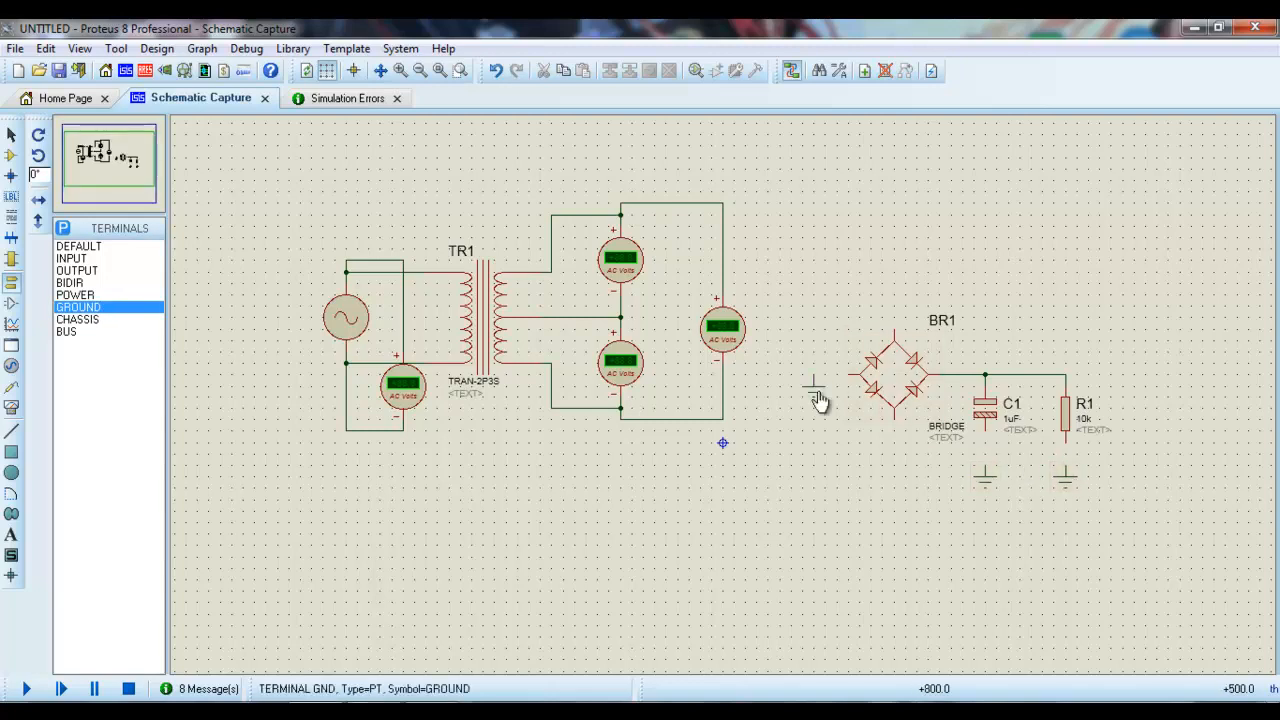
Wire the bridge's negative pin and the lower pins of the capacitor and resistor to their adjacent ground terminals.
left_click(814, 376)
left_click(850, 375)
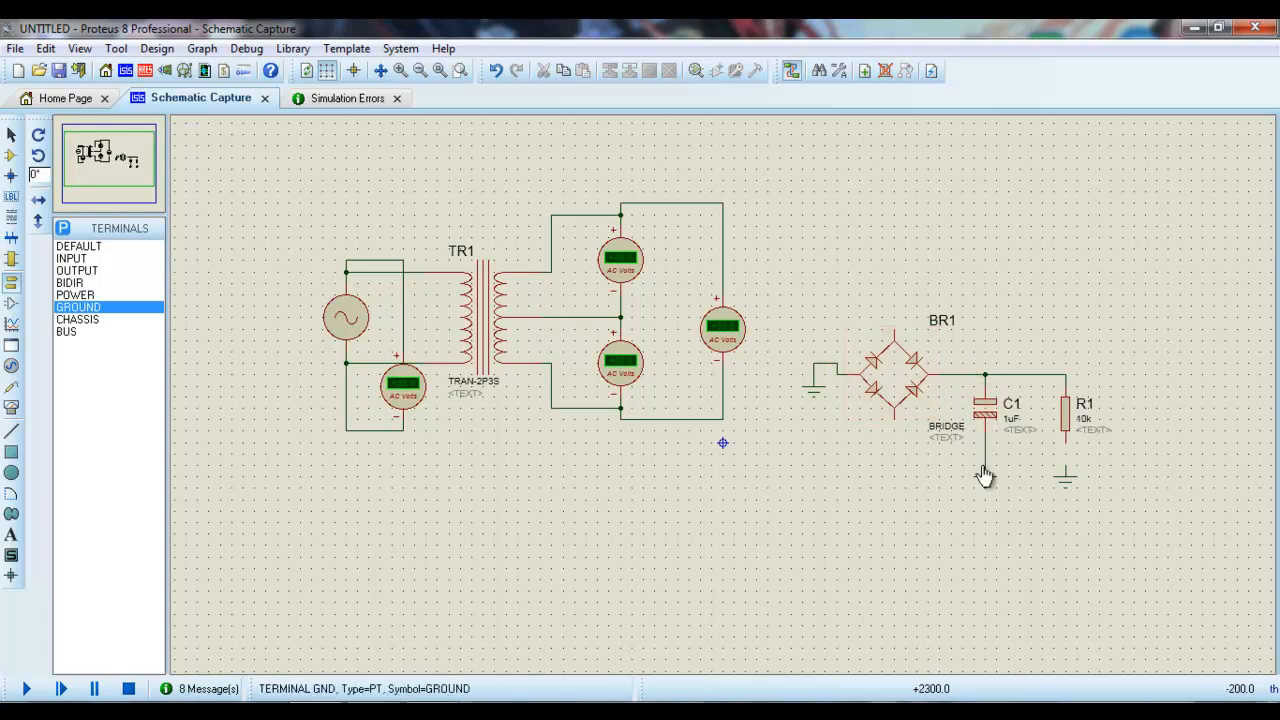
left_click(1066, 470)
left_click(1065, 440)
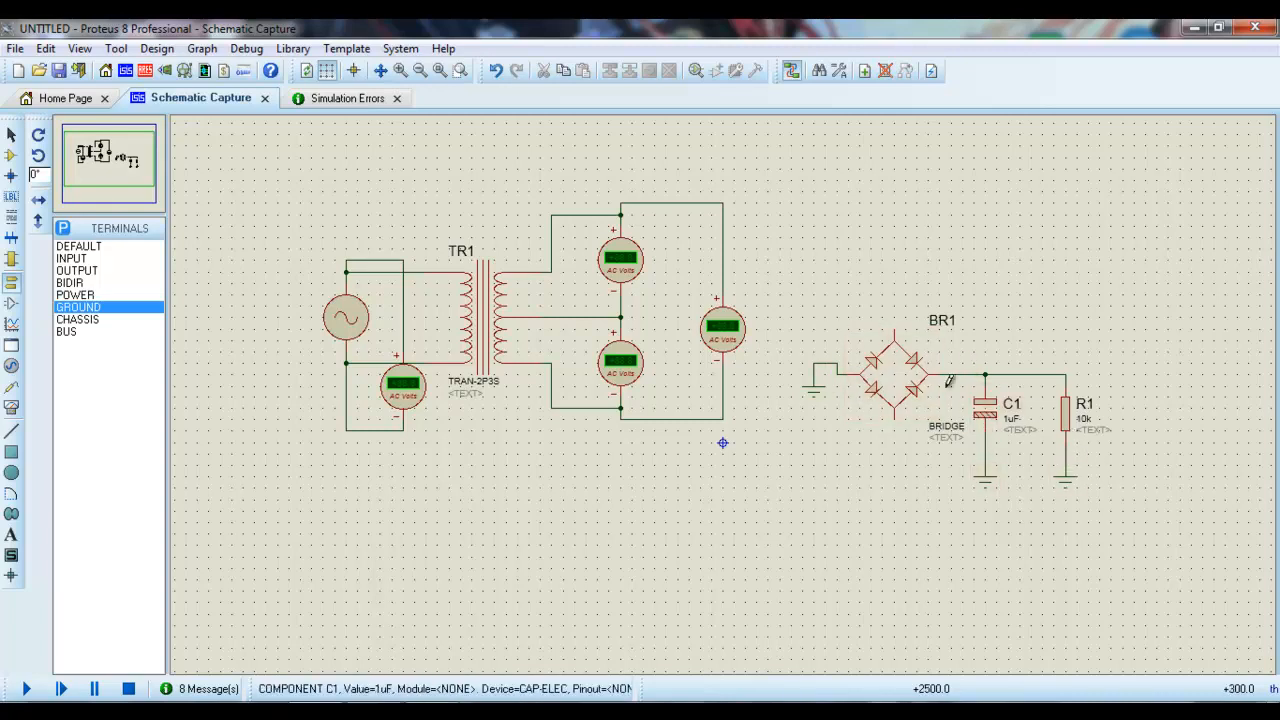
Set the capacitance of capacitor C1 to 2200uF.
double_click(985, 410)
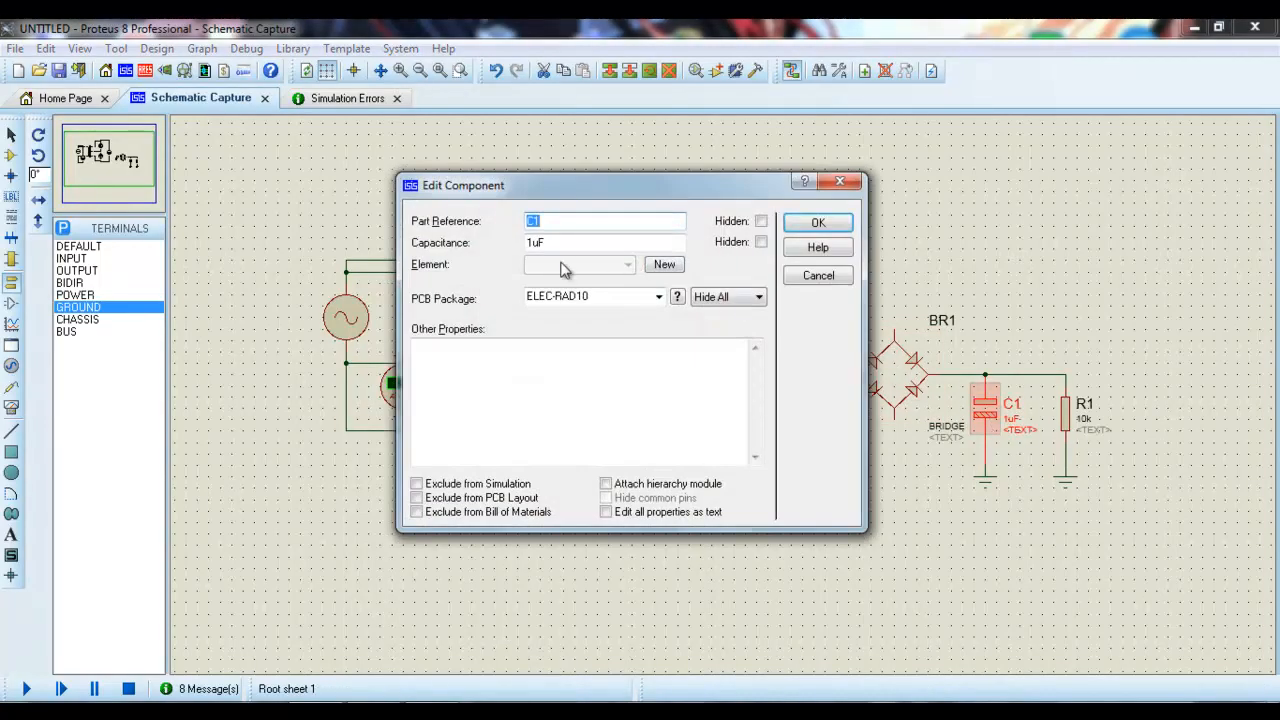
left_click(529, 243)
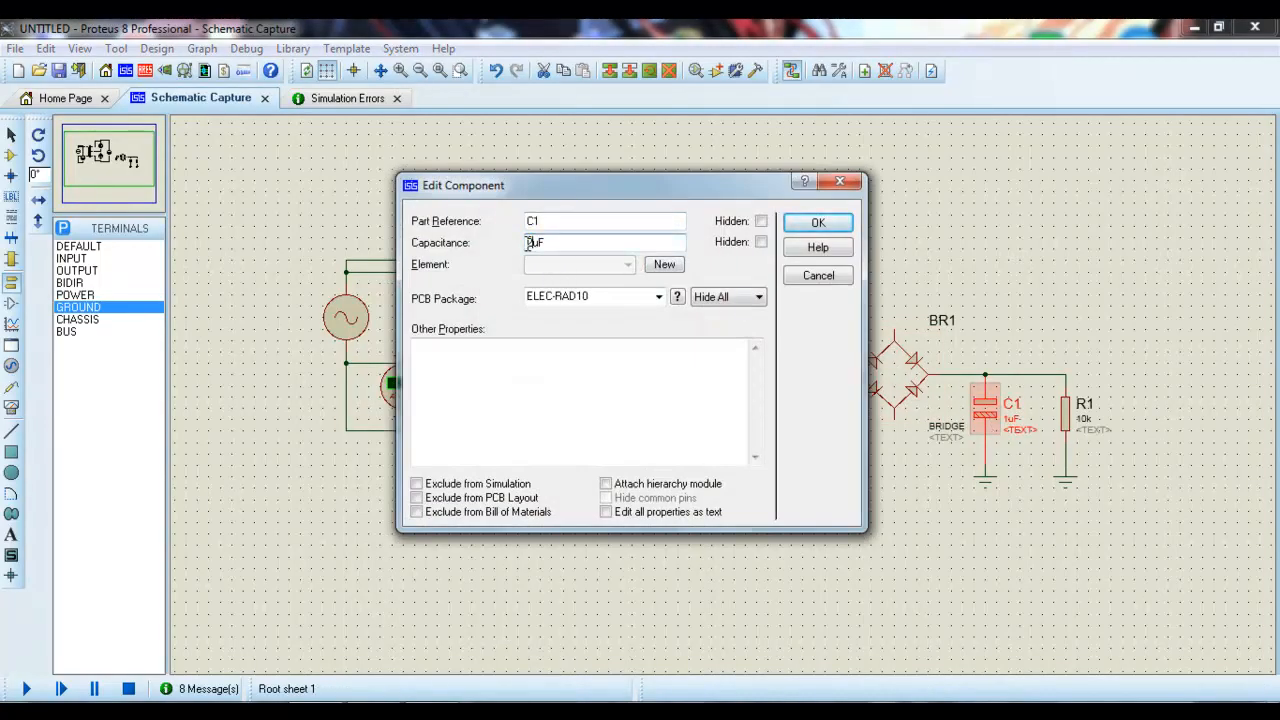
type("2200")
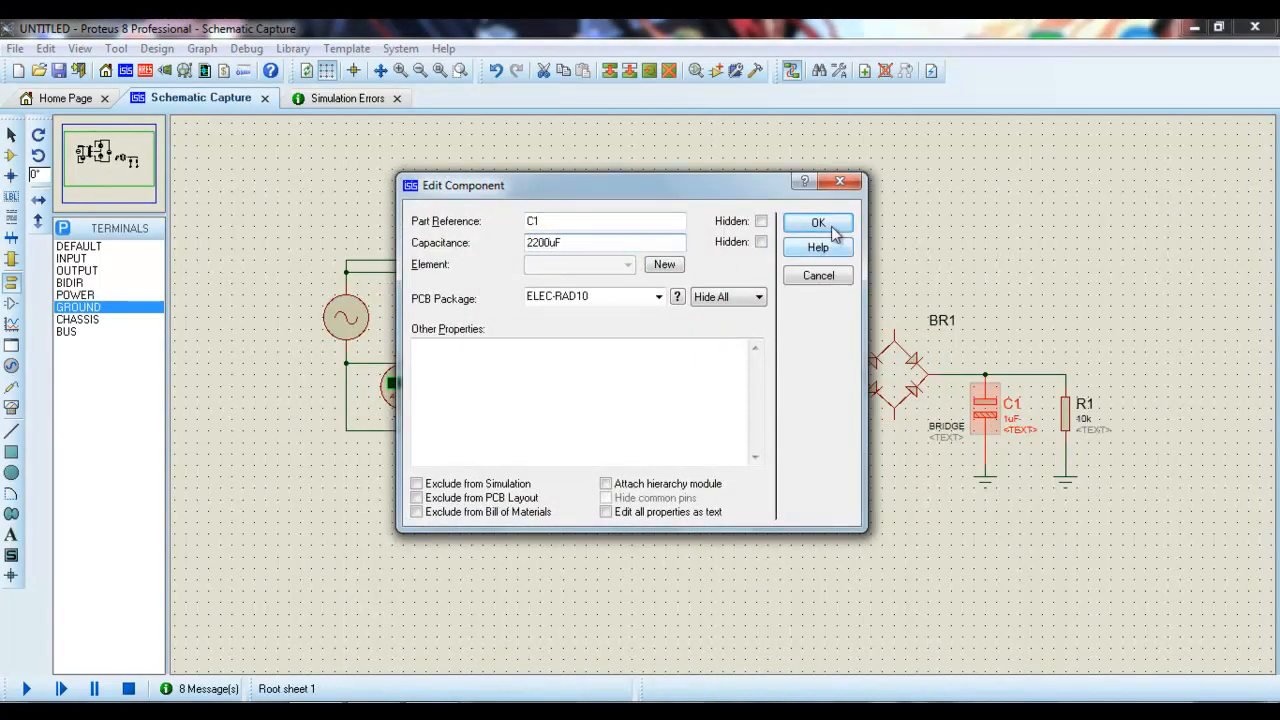
left_click(818, 223)
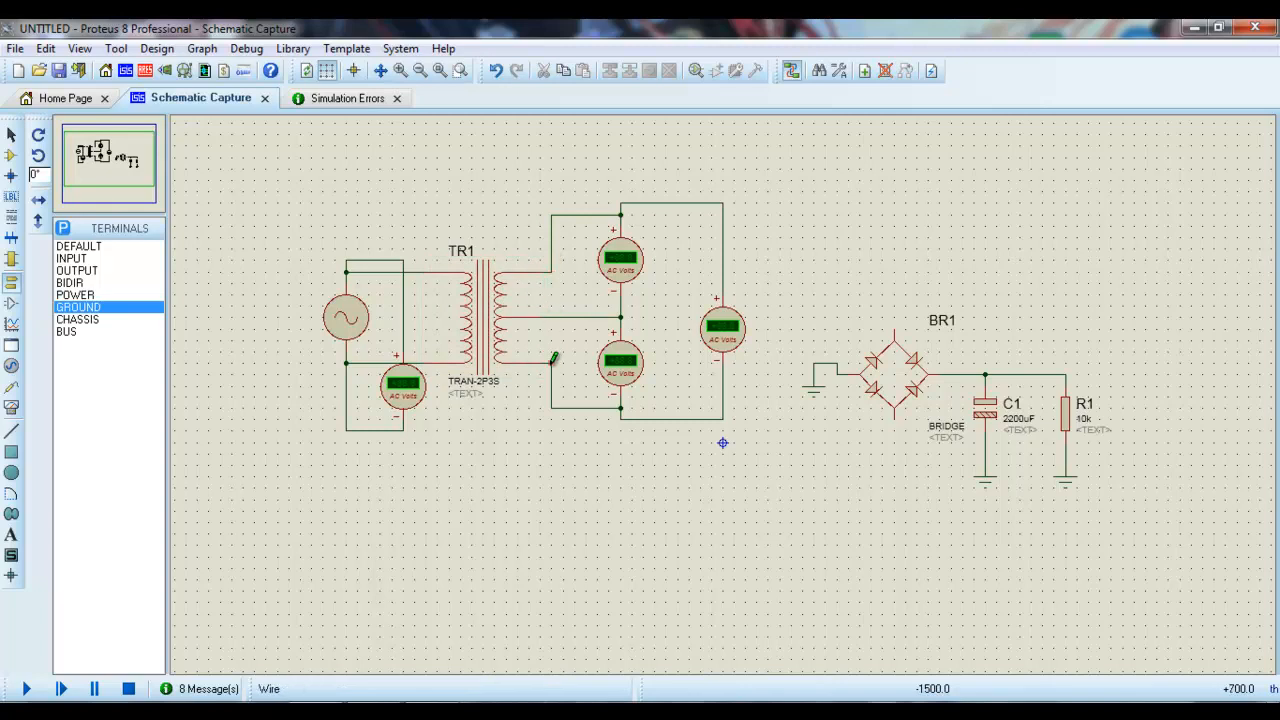
Wire the bridge's upper AC pin to the secondary's top wire and its lower AC pin to the centre-tap junction between the stacked voltmeters.
left_click(894, 330)
left_click(723, 203)
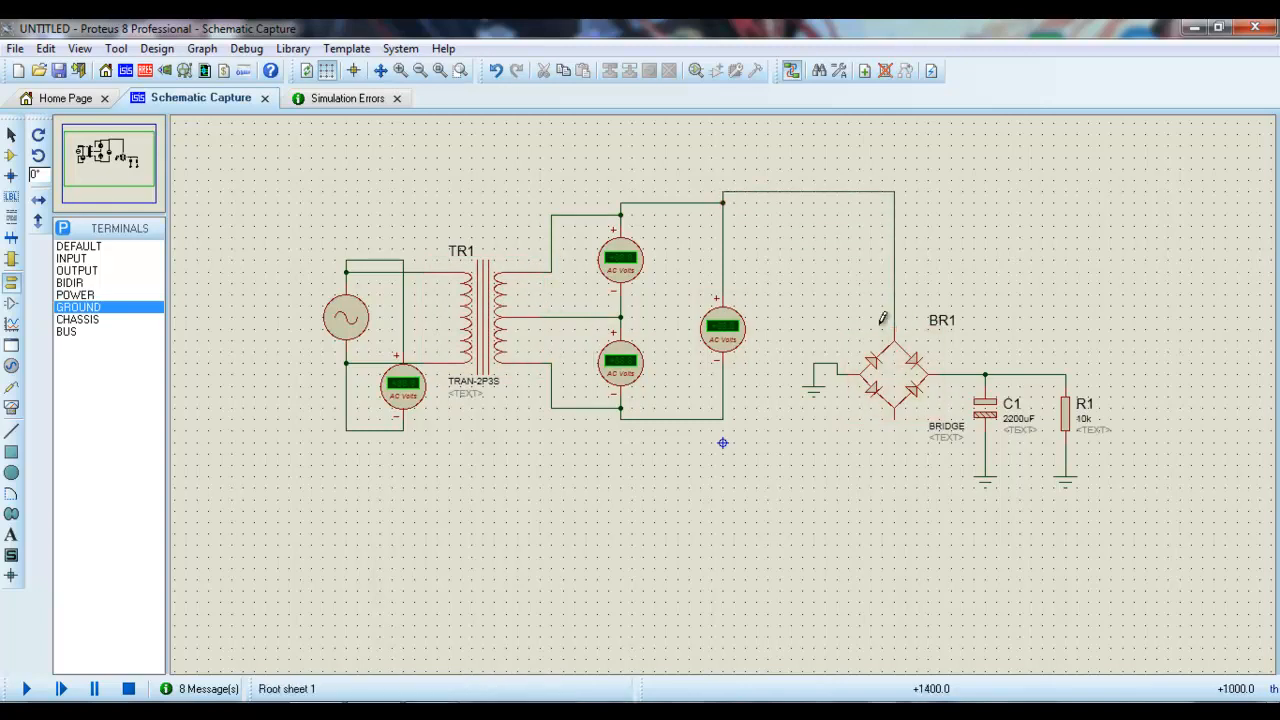
left_click(904, 412)
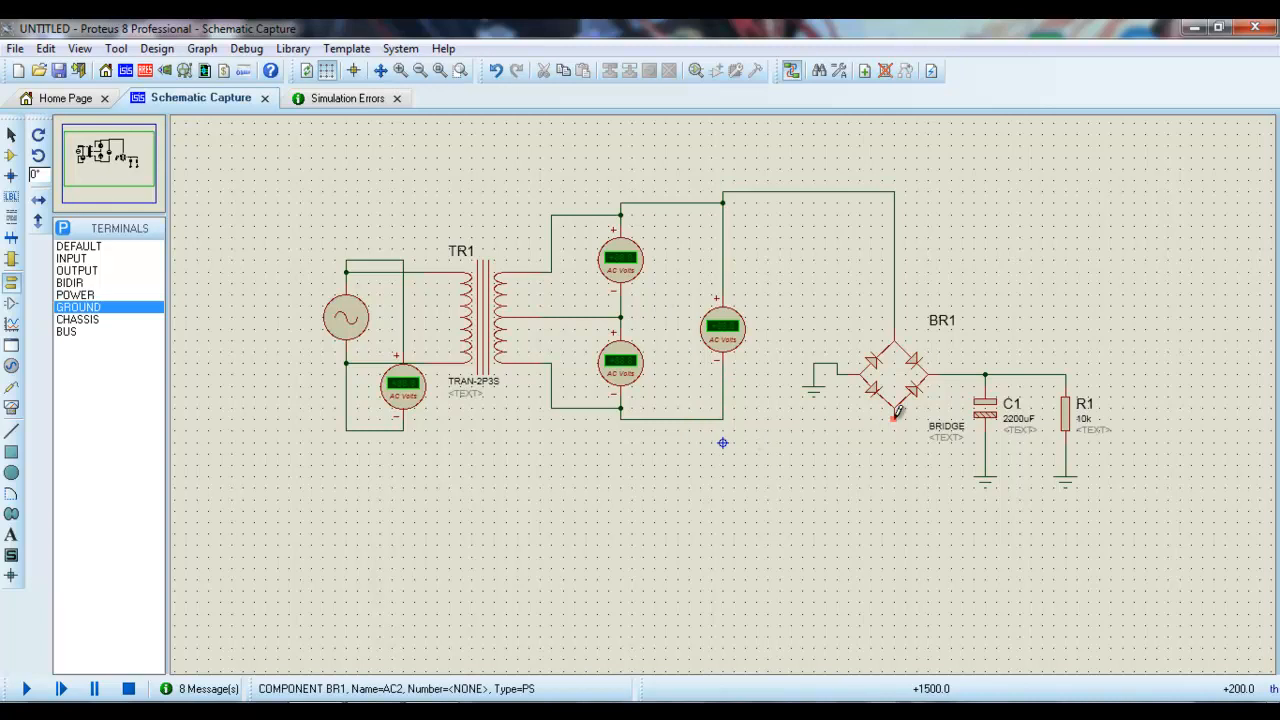
left_click(624, 318)
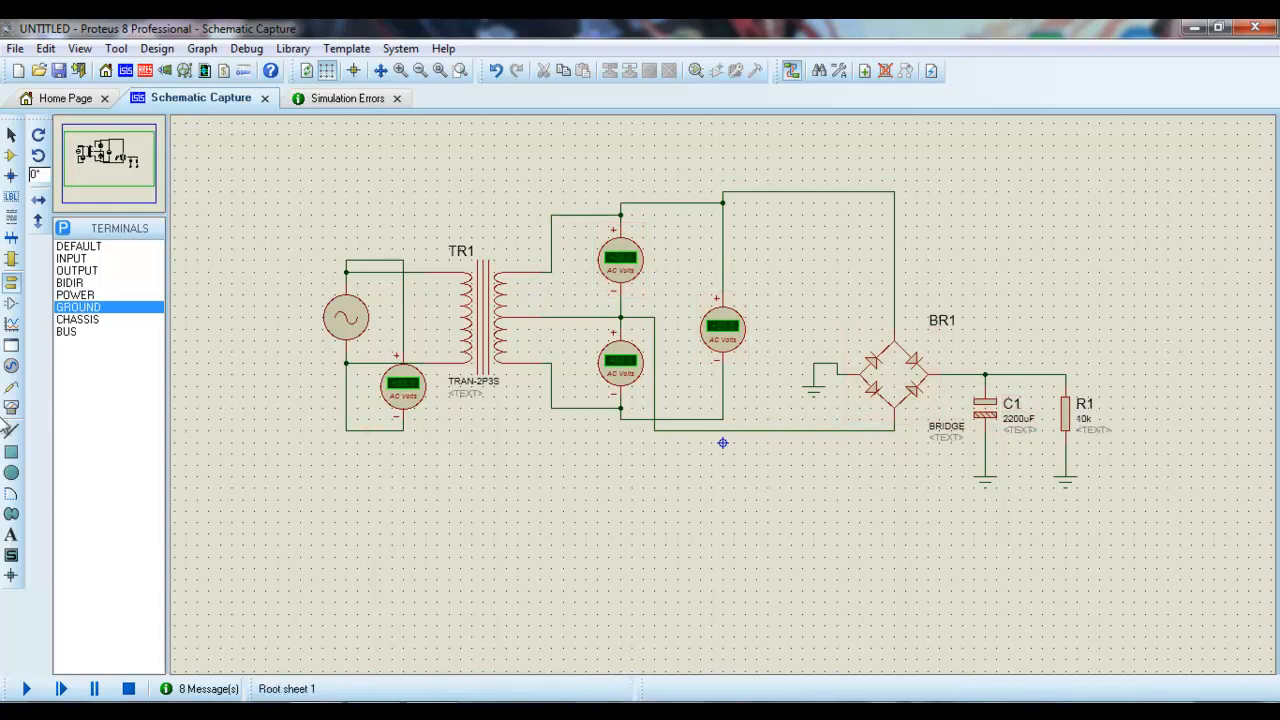
Place a DC VOLTMETER beside resistor R1 and wire it in parallel with the resistor.
left_click(11, 407)
left_click(106, 357)
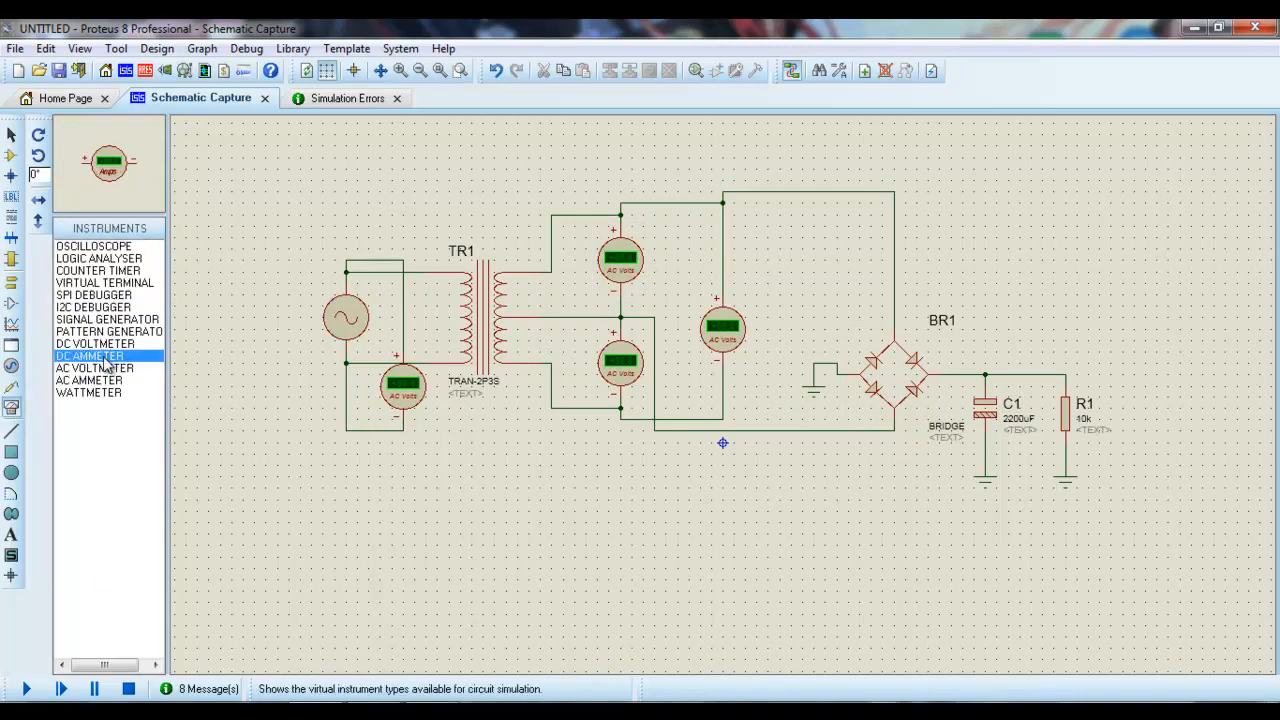
left_click(95, 344)
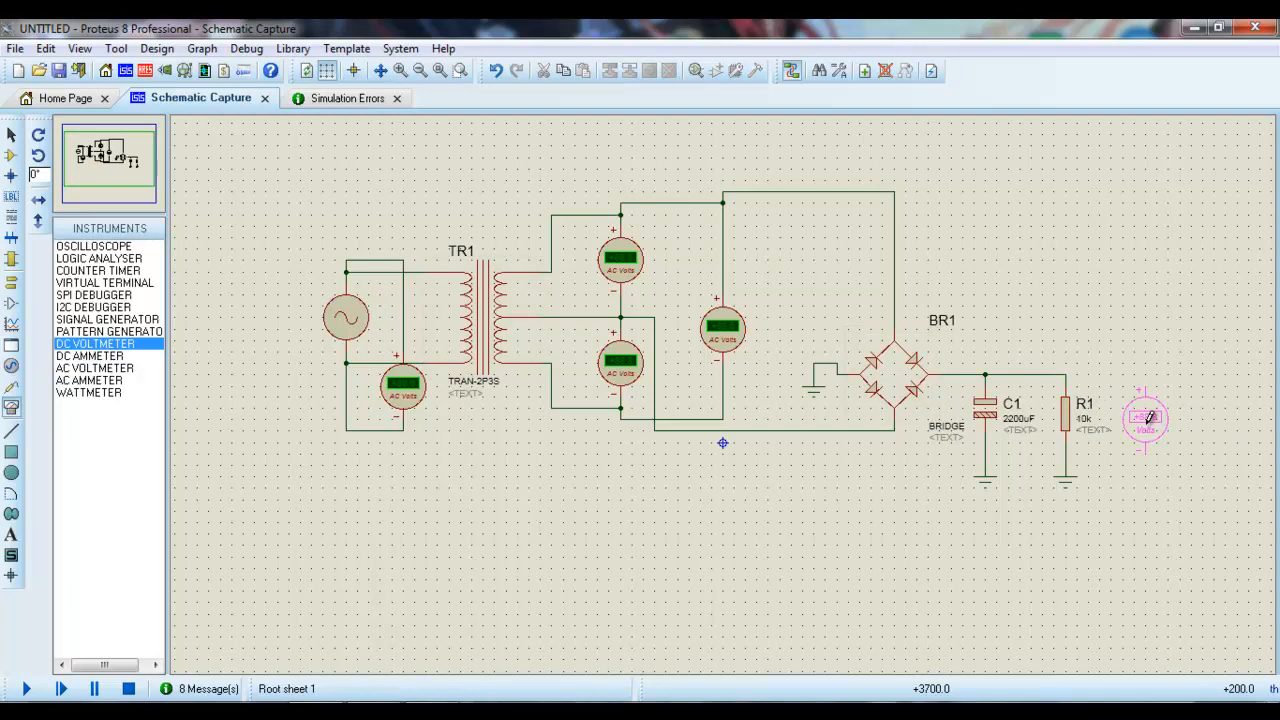
left_click(1150, 418)
left_click(1145, 383)
left_click(1065, 374)
left_click(1146, 452)
left_click(1066, 452)
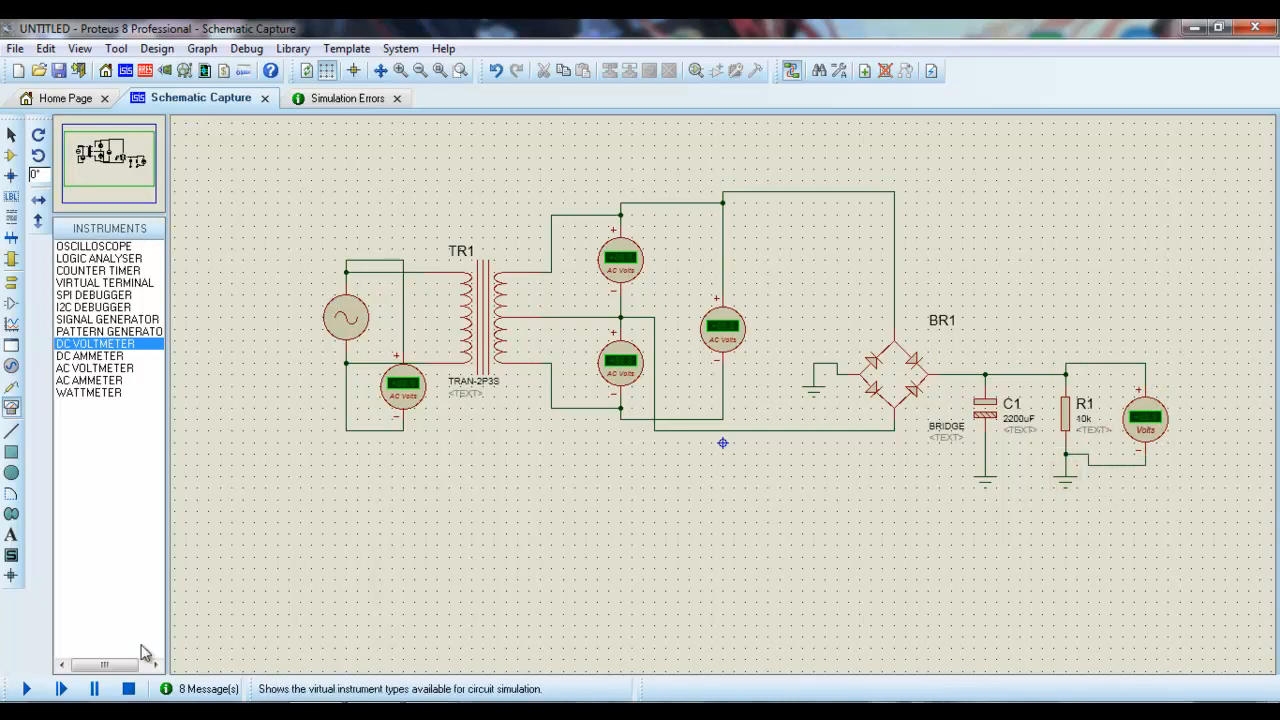
Run the simulation to read the DC output with the bridge fed from the upper half-winding, then stop it and return to the schematic.
left_click(26, 688)
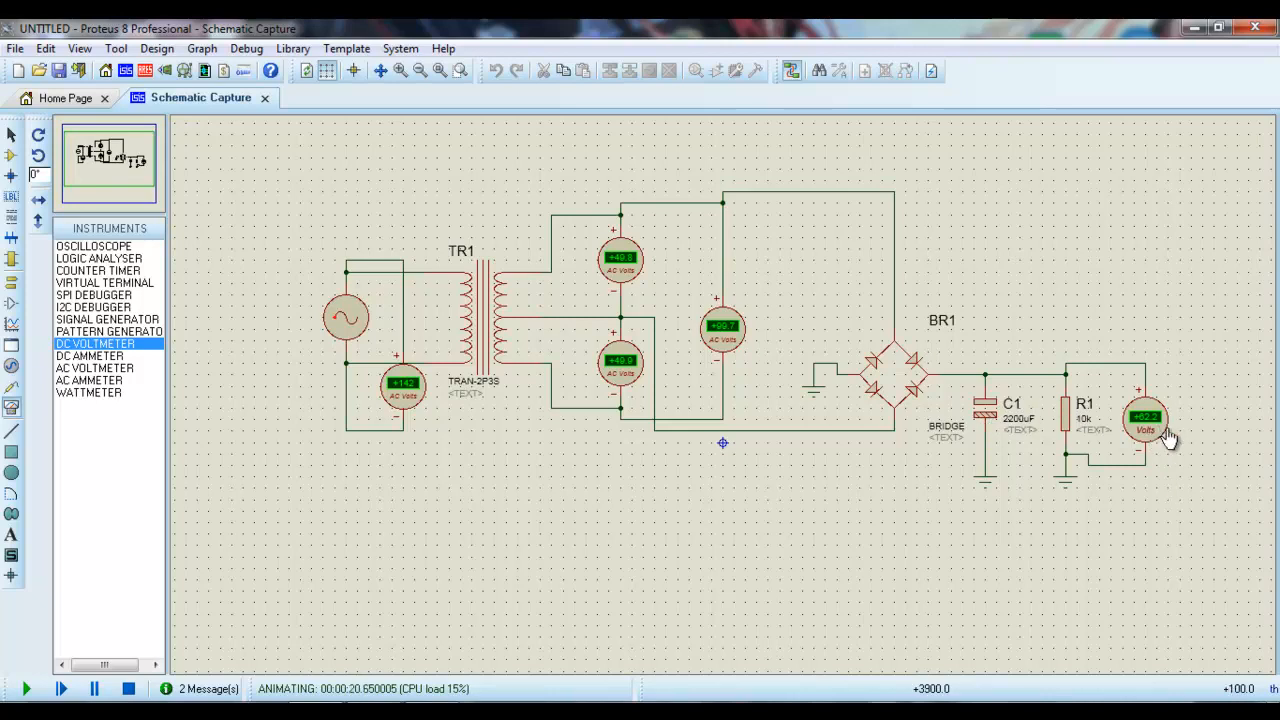
key("F5")
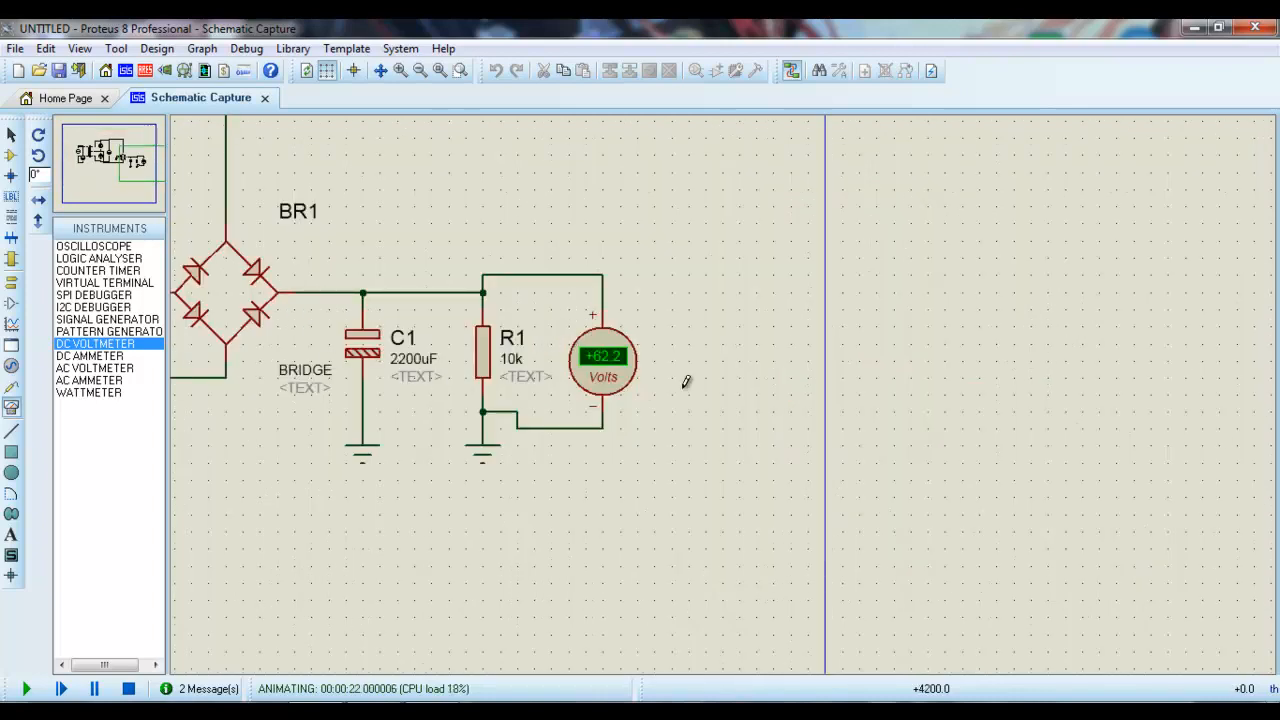
left_click(120, 171)
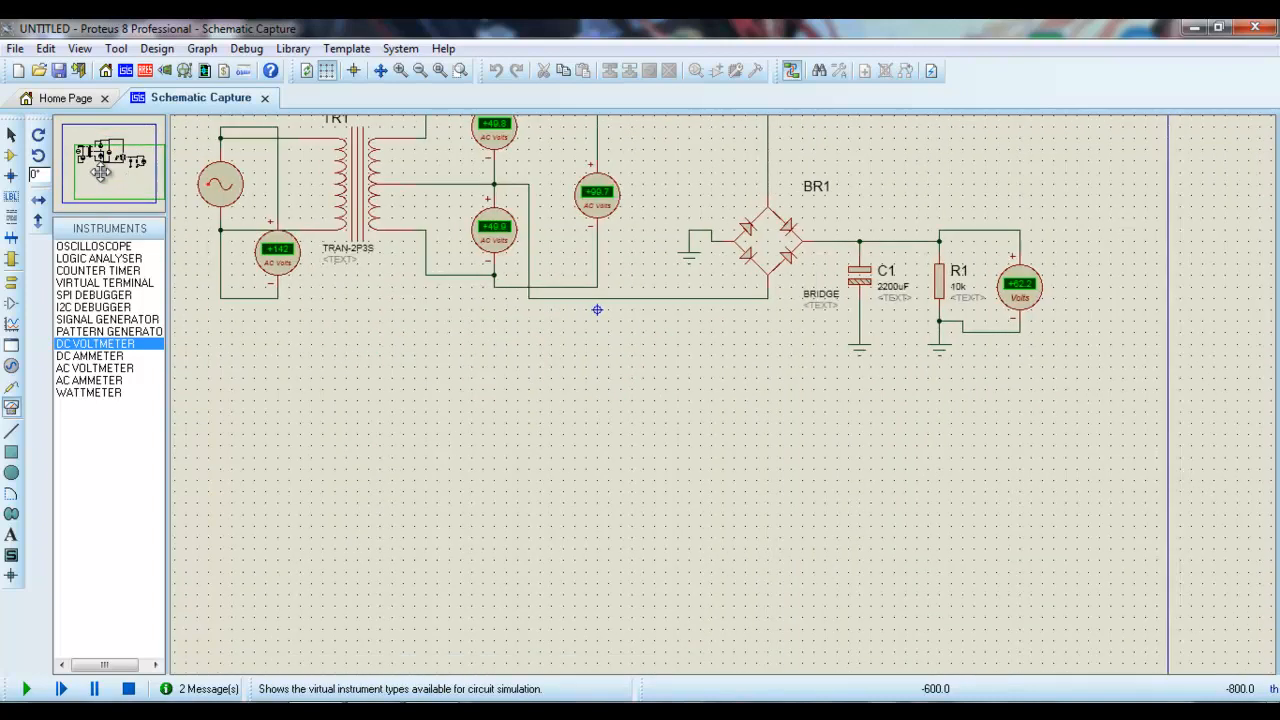
left_click(112, 158)
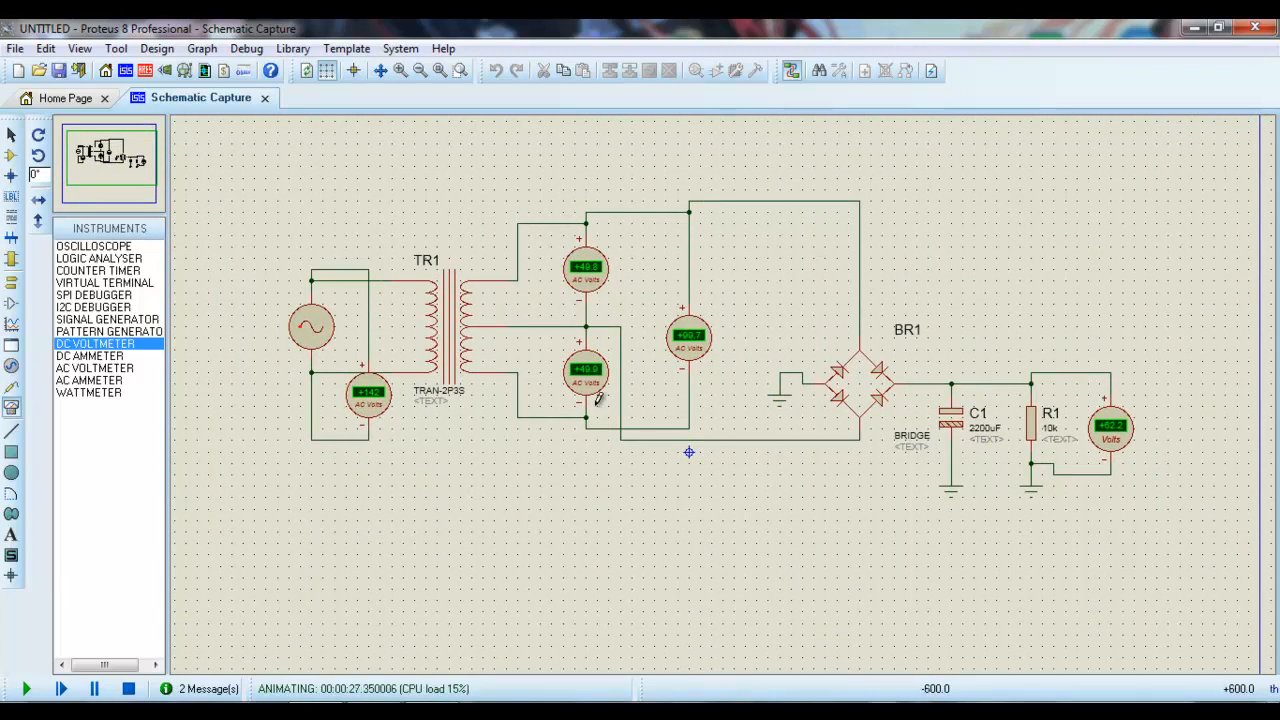
left_click(128, 688)
left_click(224, 97)
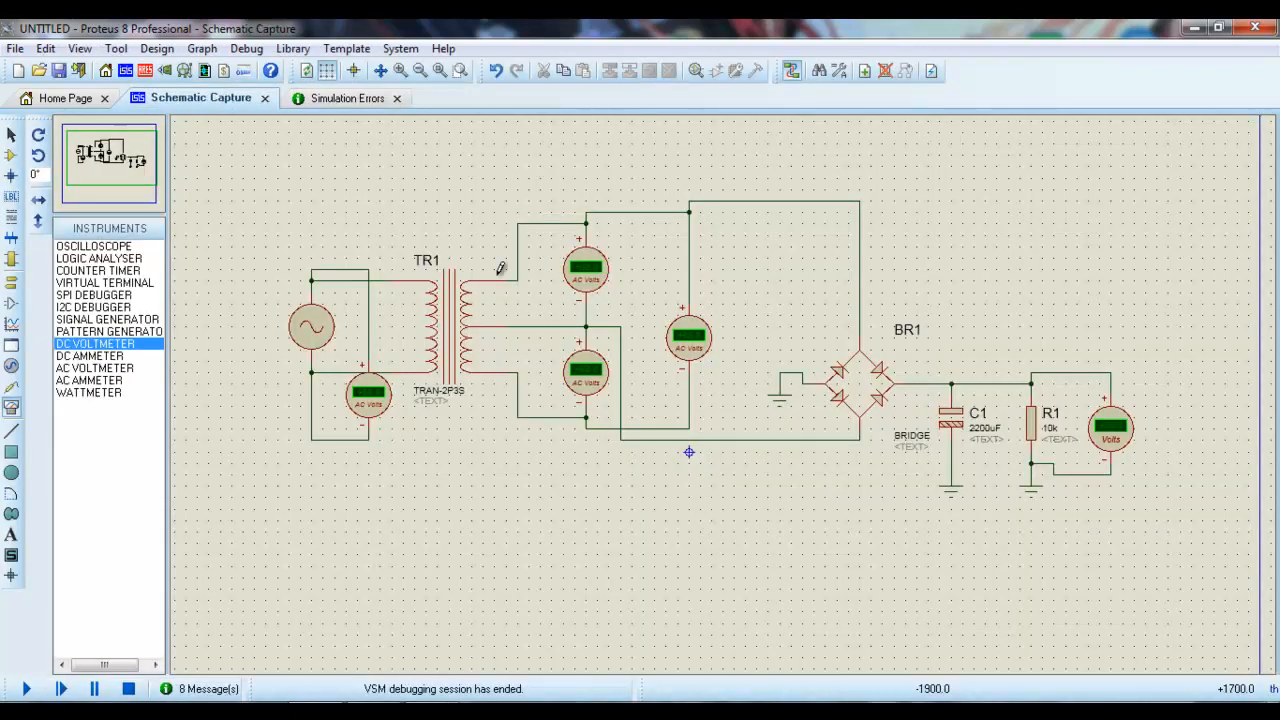
Delete the centre-tap wire and the secondary's top wire leading to the bridge's AC pins.
right_click(620, 371)
right_click(620, 371)
right_click(860, 265)
right_click(860, 265)
Wire the bridge's upper AC pin to the centre tap and its lower AC pin to the secondary's bottom wire.
left_click(860, 332)
left_click(598, 326)
left_click(860, 426)
left_click(587, 427)
Simulate the lower half-winding connection to read the DC output, then stop the run and return to the schematic.
left_click(26, 688)
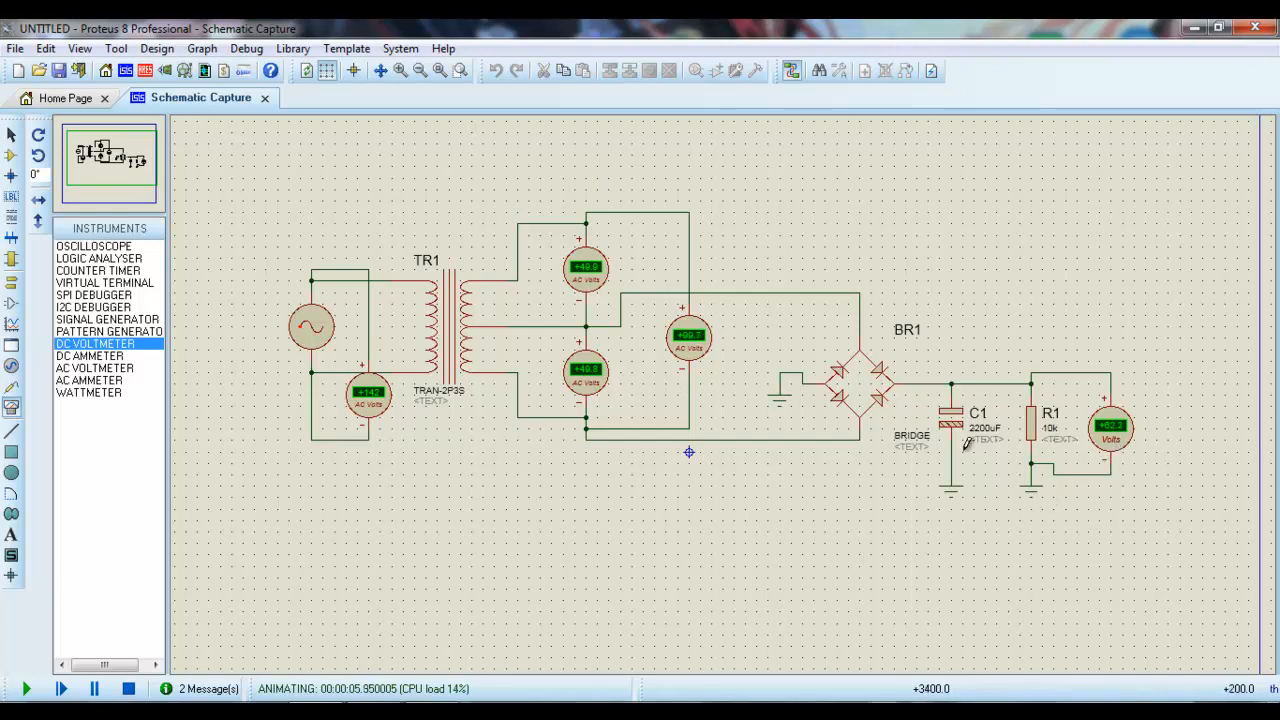
left_click(128, 688)
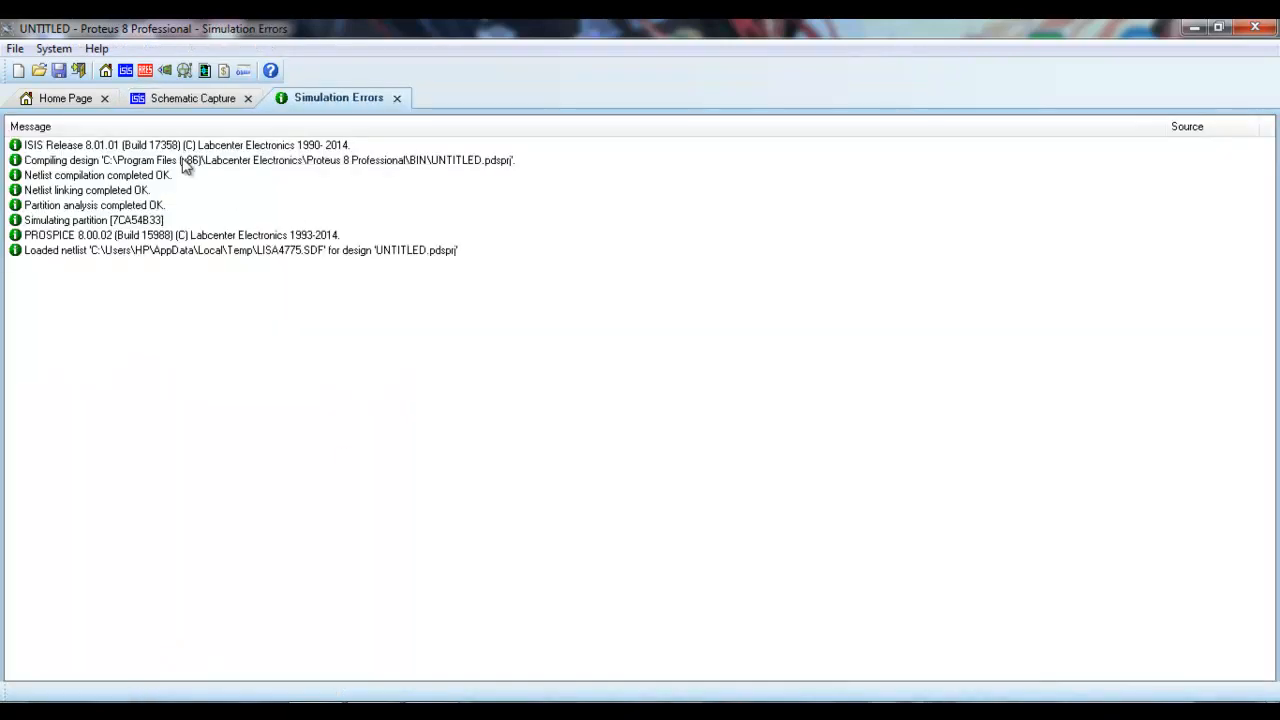
left_click(209, 103)
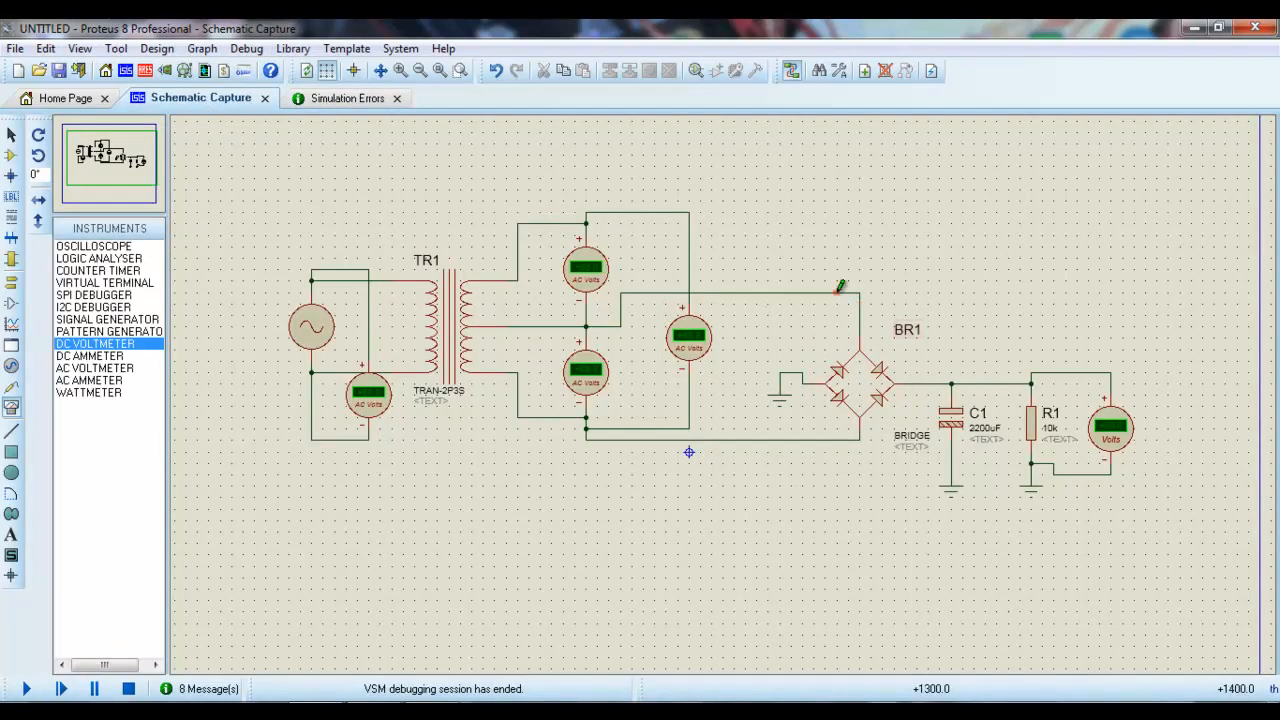
Replace the bridge's AC wires, connecting its upper pin to the secondary's top wire and its lower pin to the secondary's bottom wire.
right_click(858, 430)
left_click(898, 480)
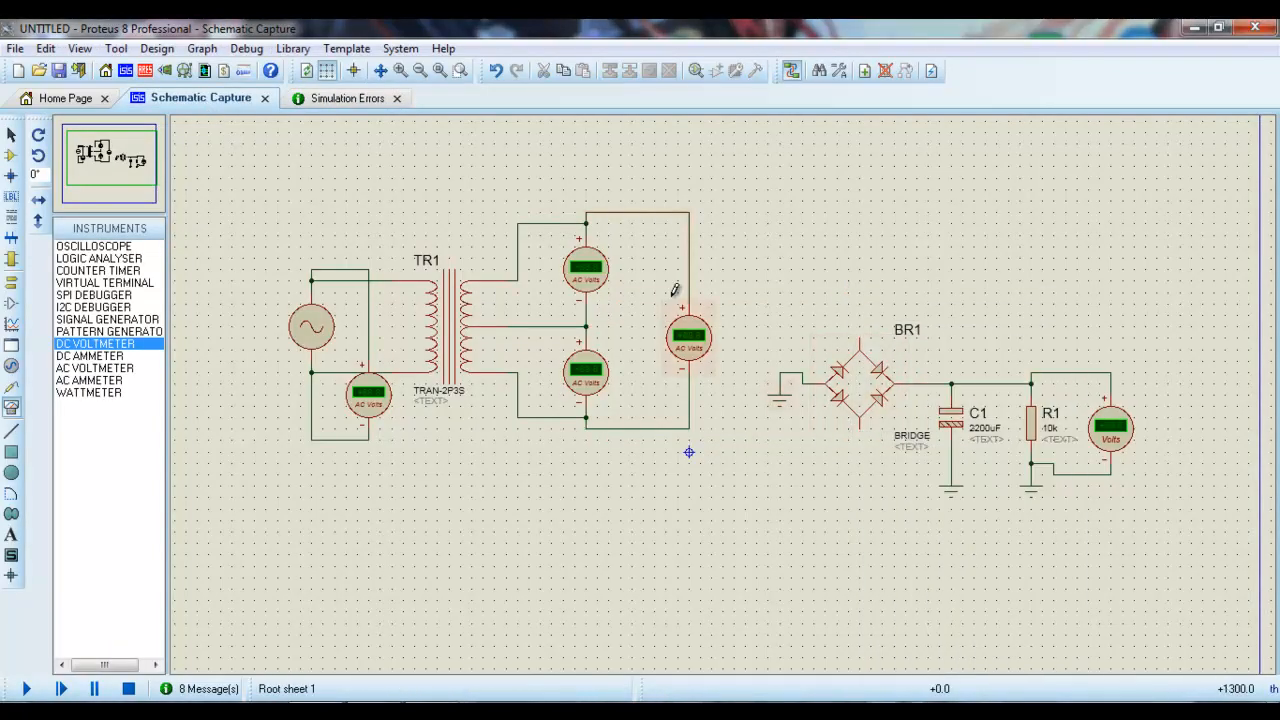
left_click(860, 341)
left_click(689, 212)
left_click(857, 418)
left_click(689, 428)
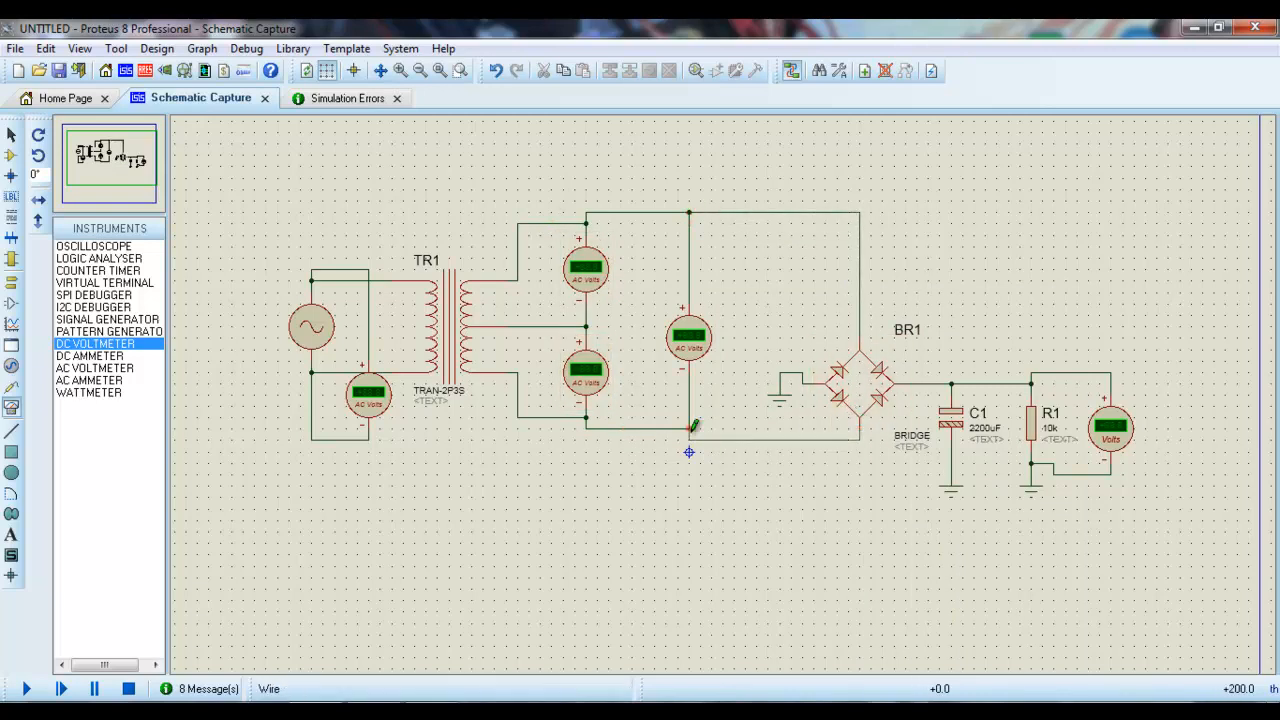
Simulate the bridge fed by the full secondary winding to read the DC output across R1, then stop the run.
left_click(26, 688)
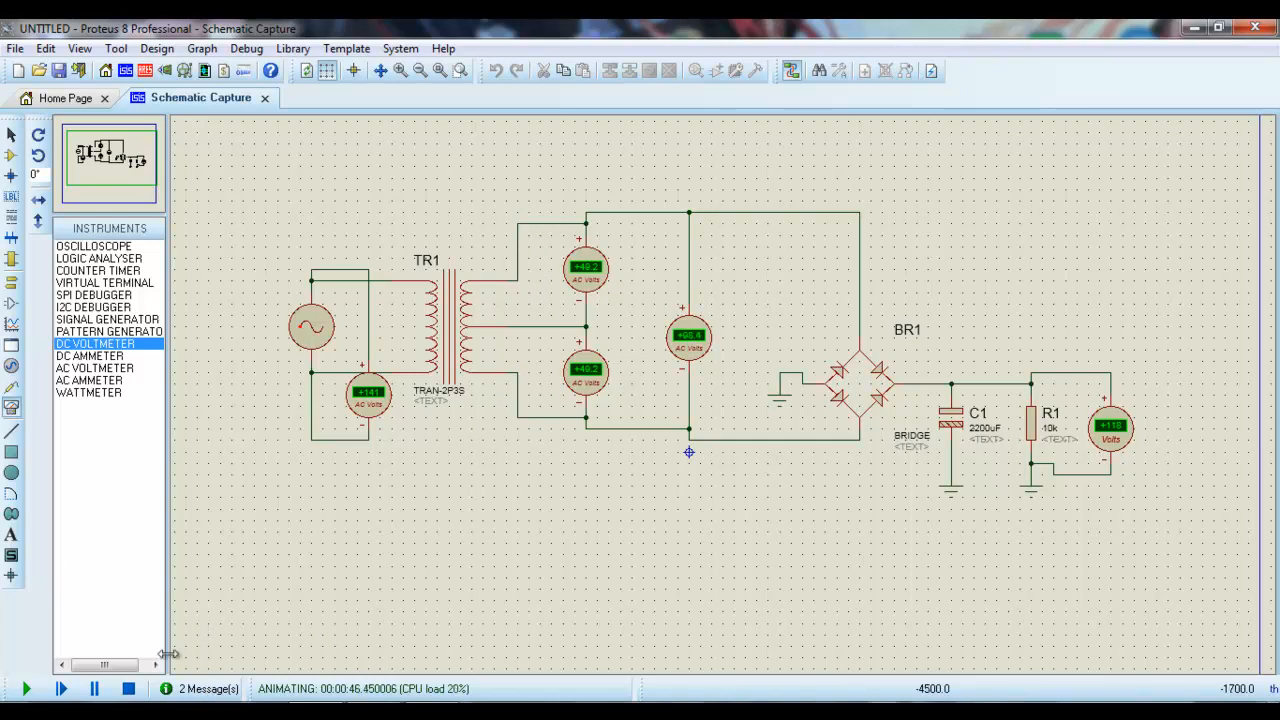
left_click(130, 689)
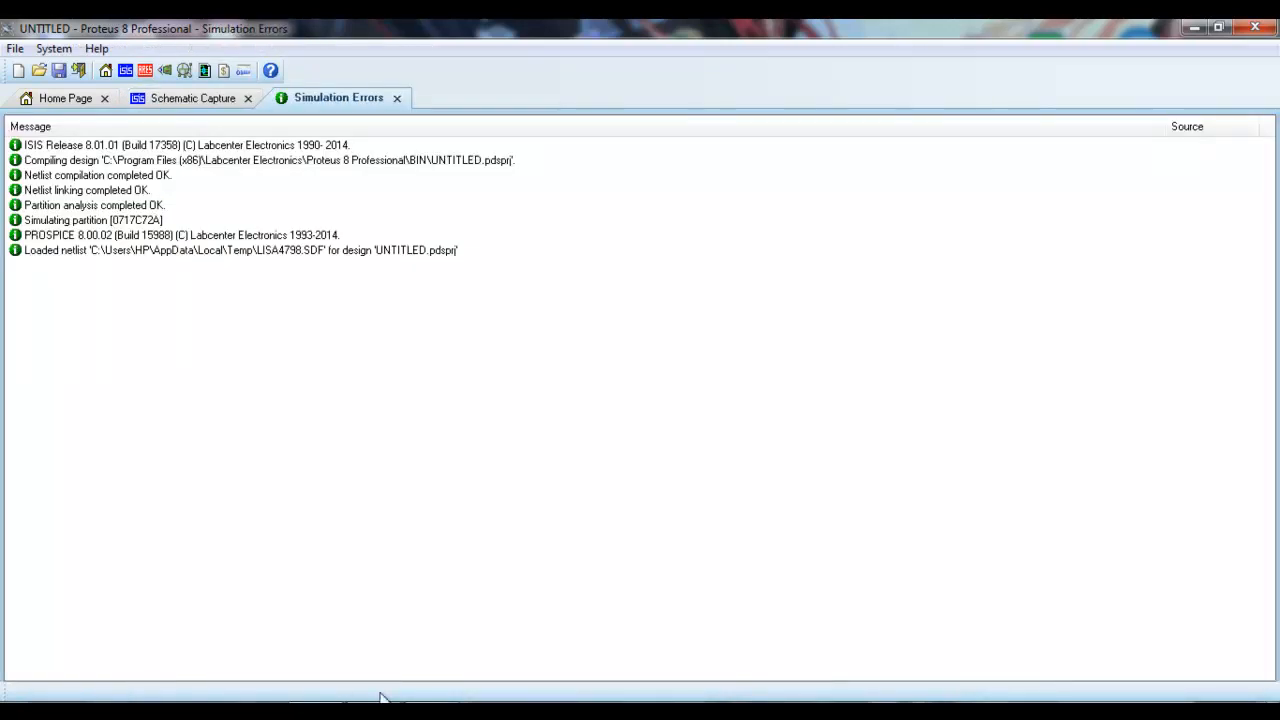
key("F10")
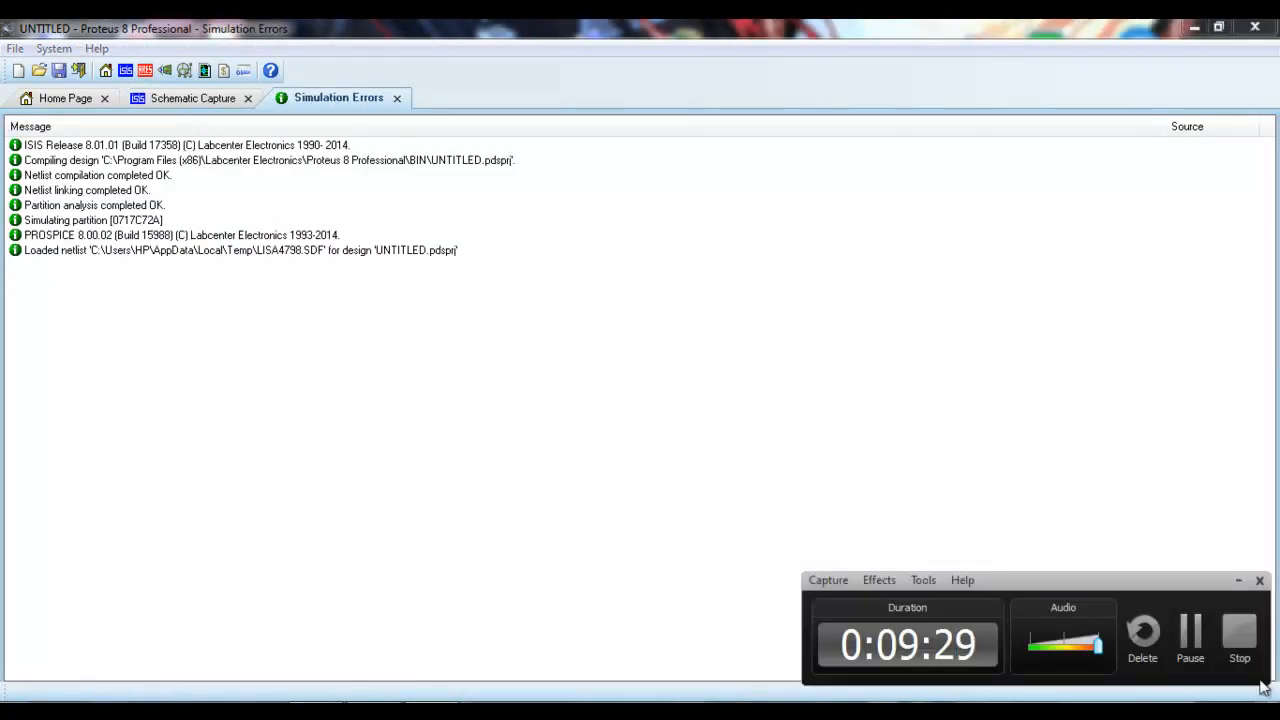